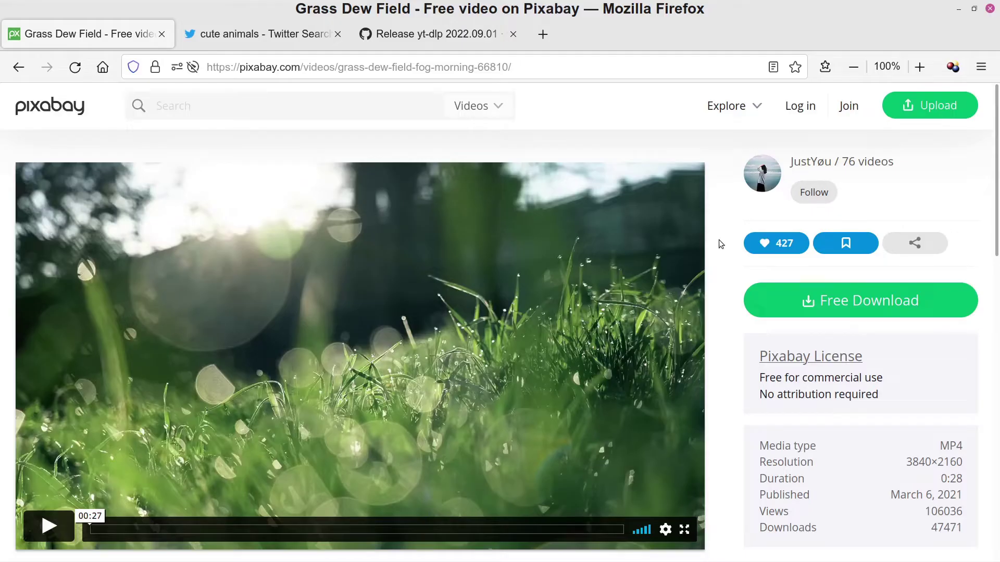
Switch to the 'cute animals - Twitter Search' tab, where a fawn clip leads the video results
{"action": "left_click", "coordinate": [270, 37]}
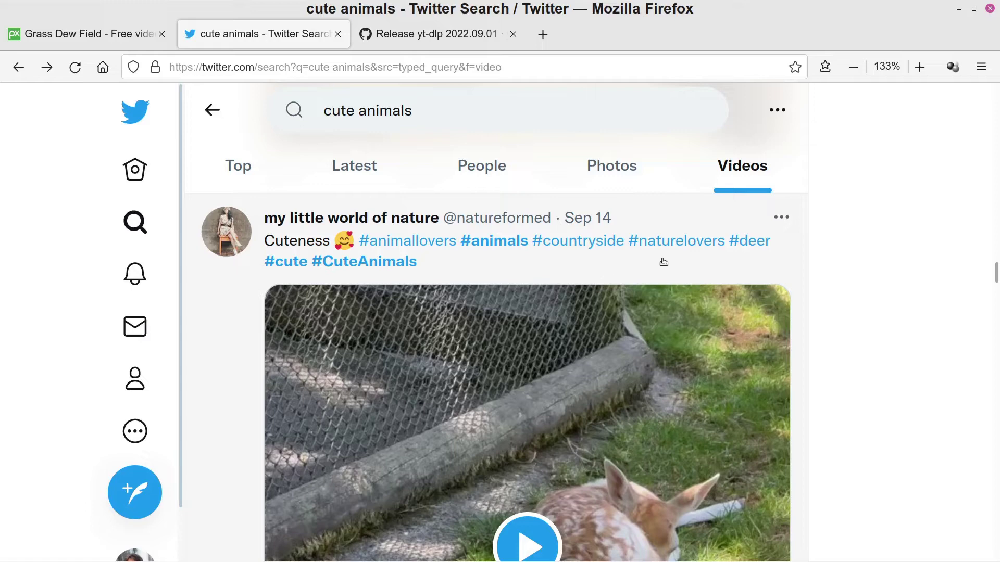
Open the fawn video tweet on its own page and check Video DownloadHelper for detected media
{"action": "left_click", "coordinate": [679, 219]}
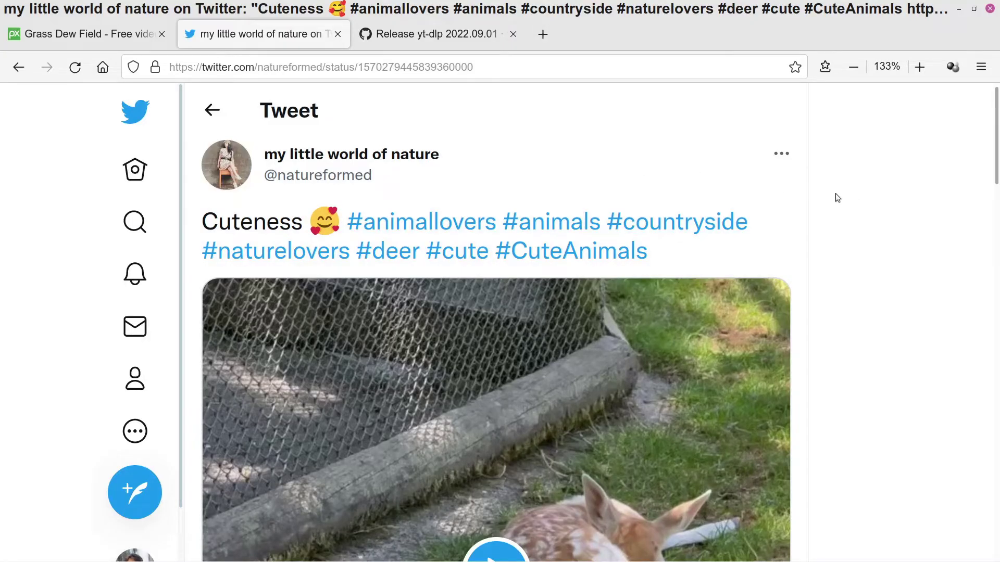
{"action": "scroll", "coordinate": [837, 198], "scroll_direction": "down", "scroll_amount": 10}
{"action": "scroll", "coordinate": [836, 198], "scroll_direction": "up", "scroll_amount": 8}
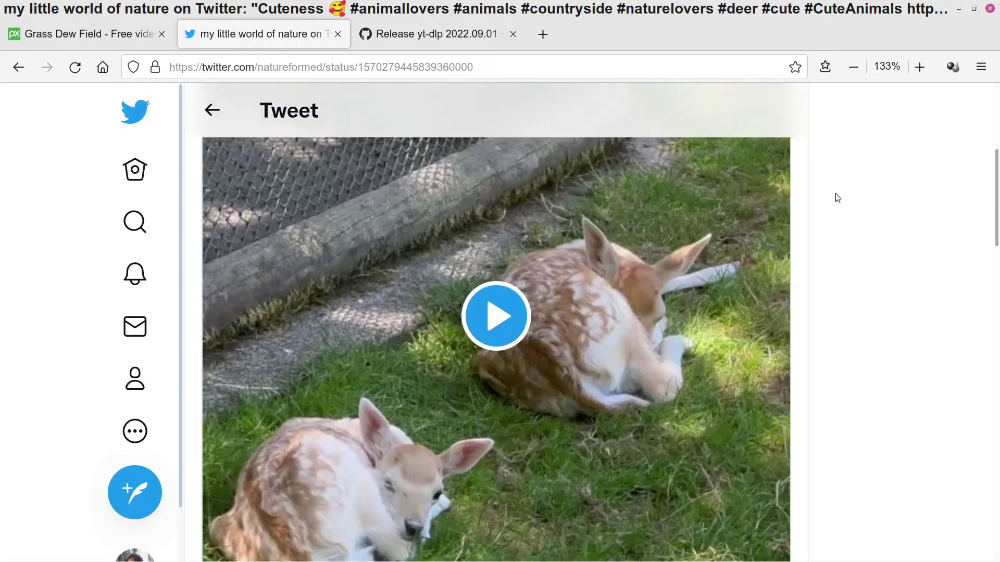
{"action": "scroll", "coordinate": [835, 194], "scroll_direction": "up", "scroll_amount": 3}
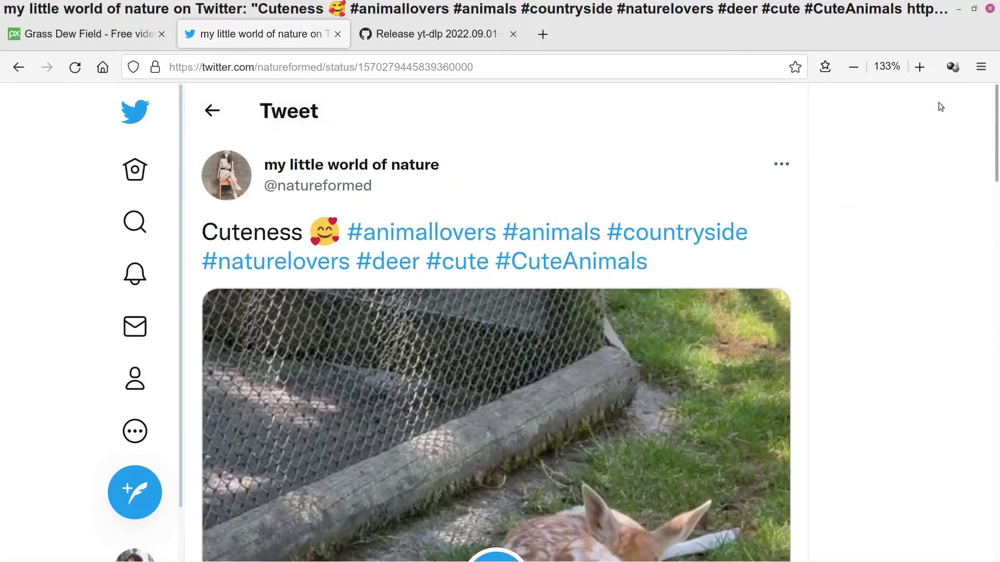
{"action": "left_click", "coordinate": [953, 75]}
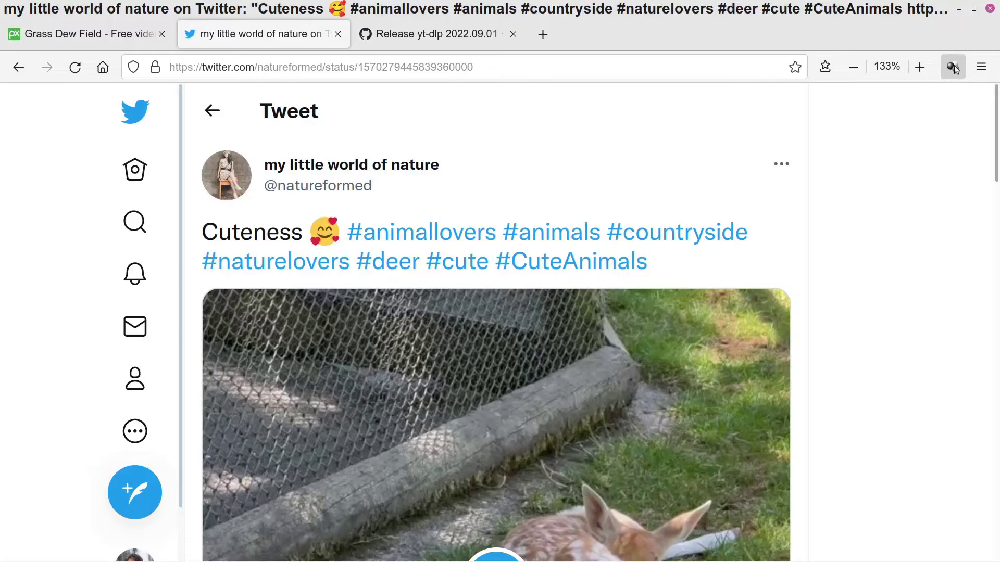
{"action": "left_click", "coordinate": [954, 68]}
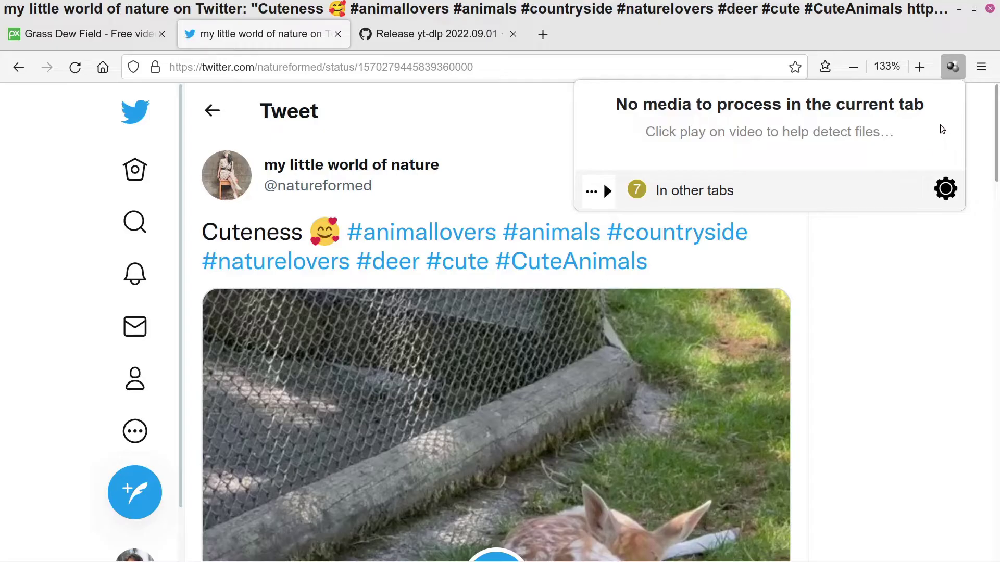
Play the fawn video so Video DownloadHelper detects its 720x1280 1.8Mbps HLS MP4 stream
{"action": "left_click", "coordinate": [977, 124]}
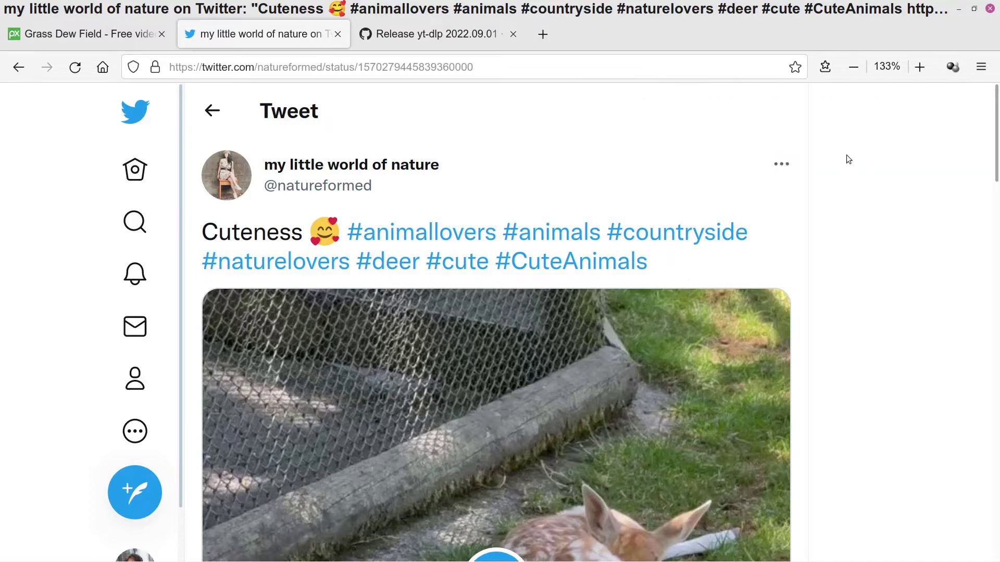
{"action": "scroll", "coordinate": [846, 155], "scroll_direction": "down", "scroll_amount": 4}
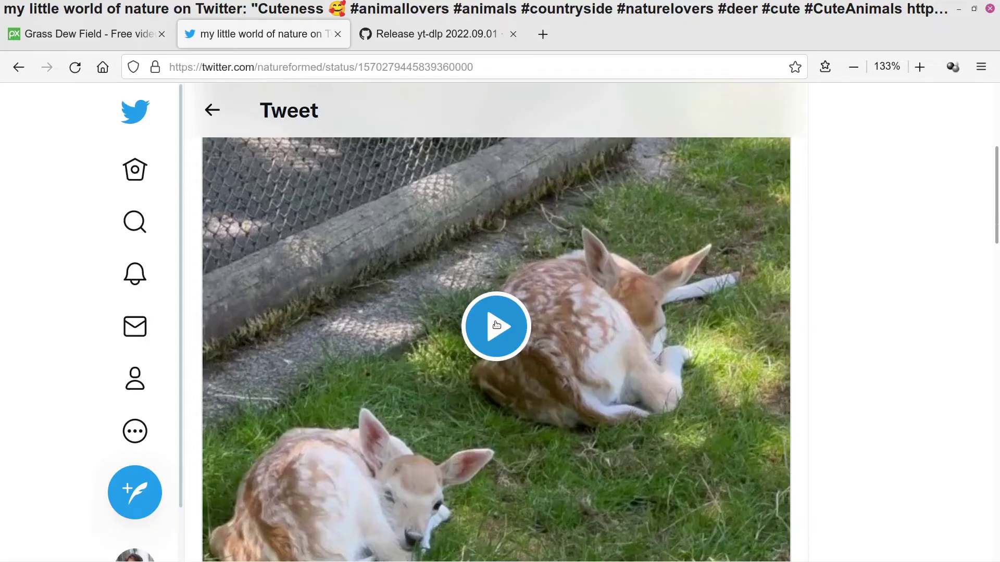
{"action": "left_click", "coordinate": [494, 325]}
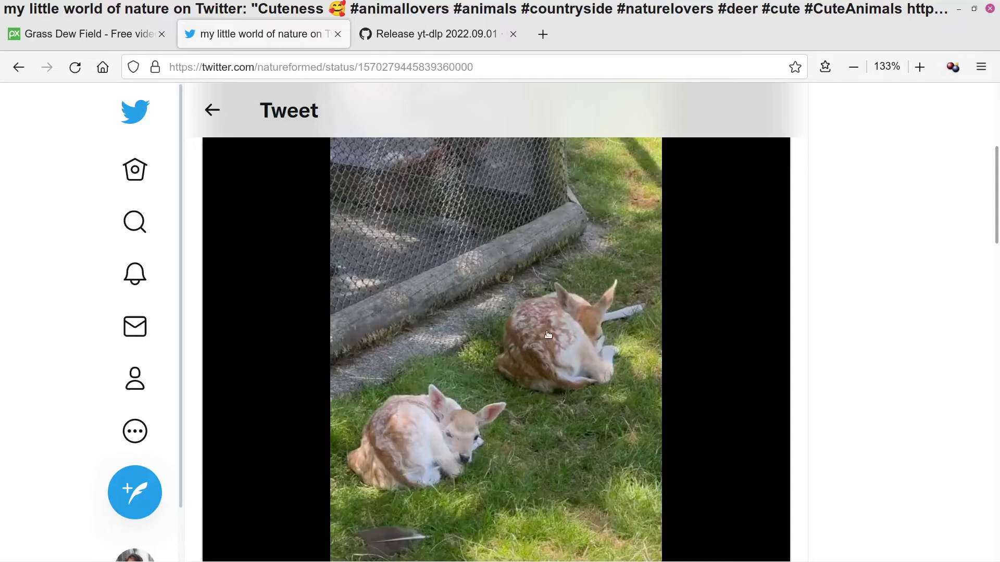
{"action": "left_click", "coordinate": [949, 74]}
{"action": "mouse_move", "coordinate": [809, 148]}
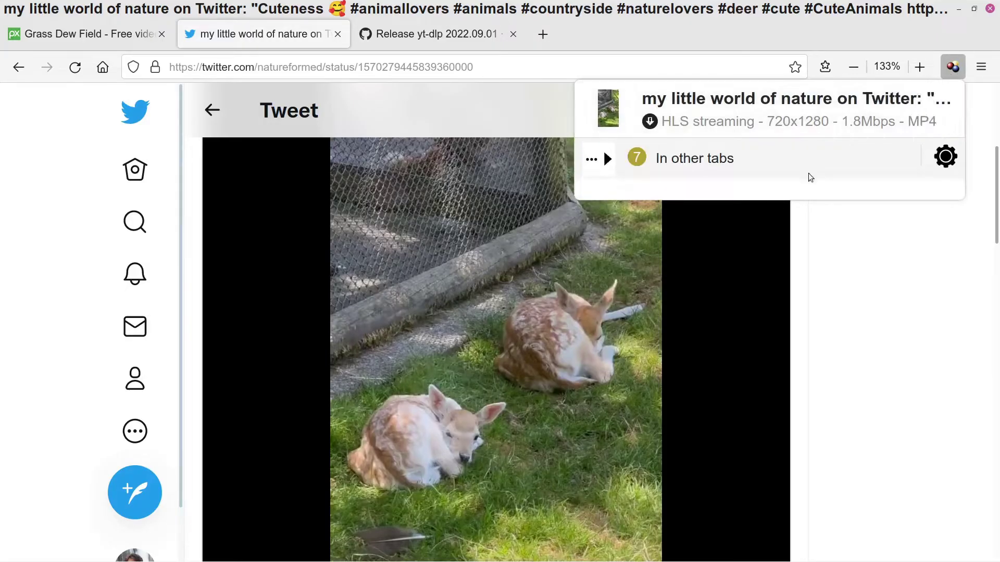
{"action": "mouse_move", "coordinate": [796, 131]}
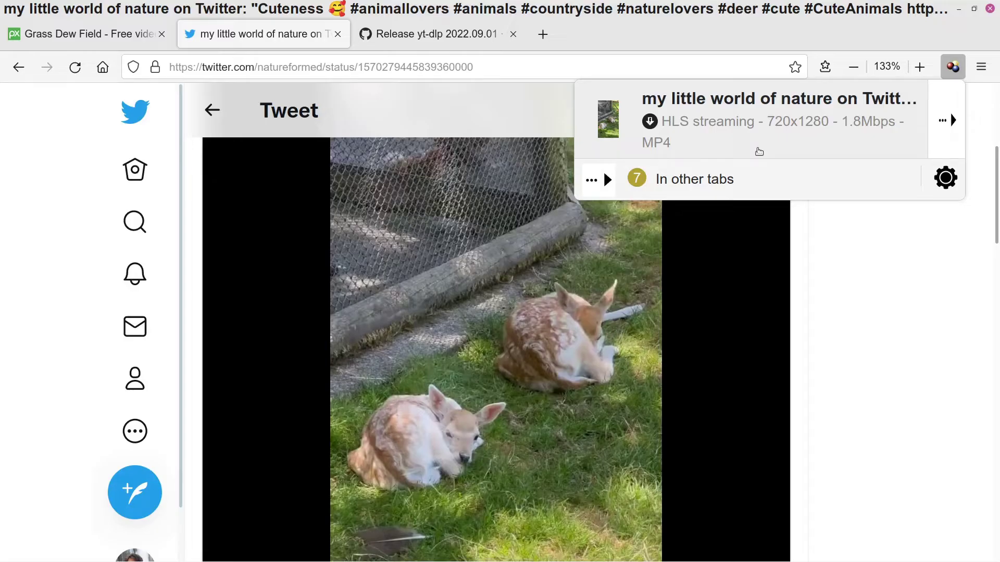
Quick-download the HLS stream, see its 'No data received' MP2T failure, and delete that entry
{"action": "left_click", "coordinate": [650, 122]}
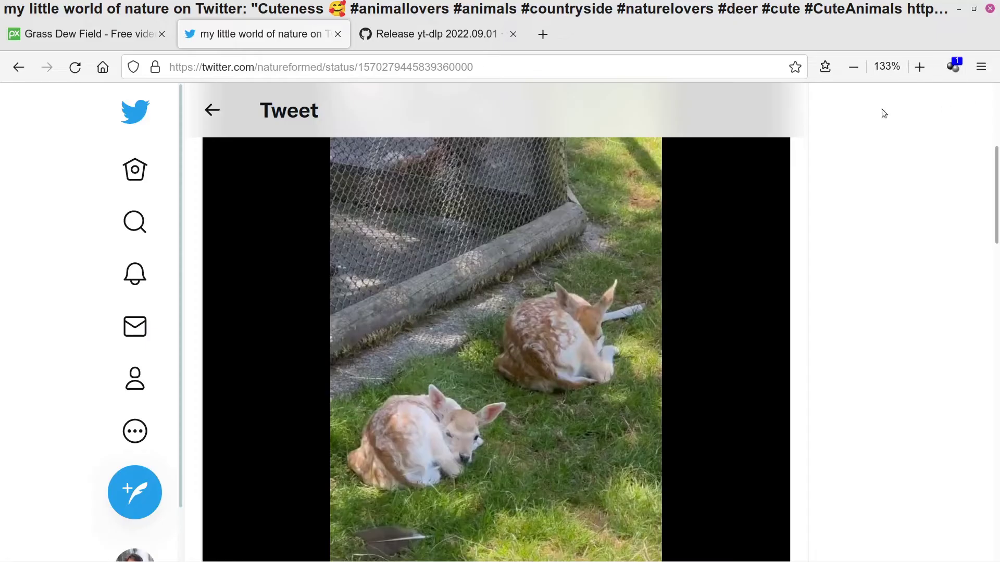
{"action": "left_click", "coordinate": [954, 67]}
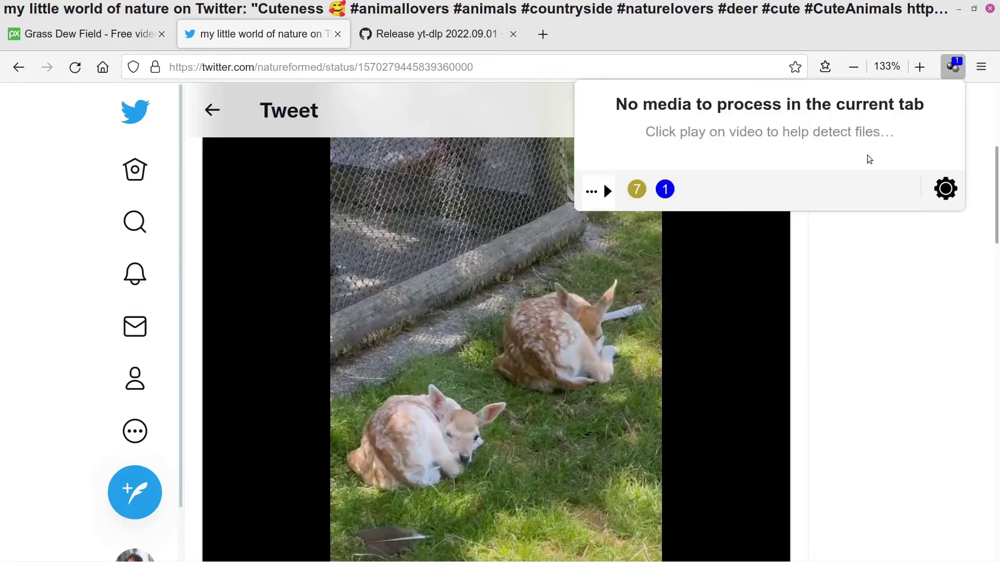
{"action": "left_click", "coordinate": [665, 189]}
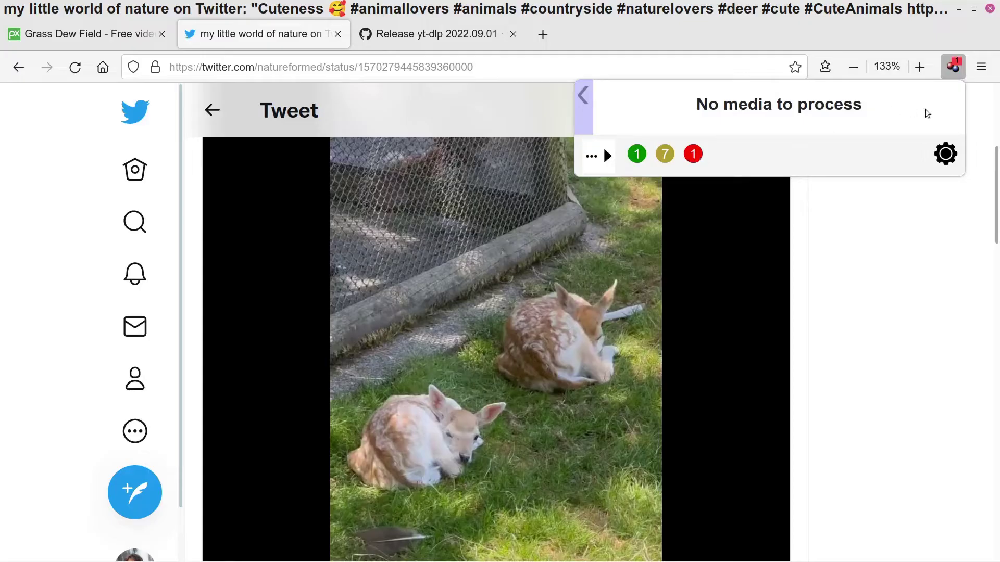
{"action": "left_click", "coordinate": [694, 156]}
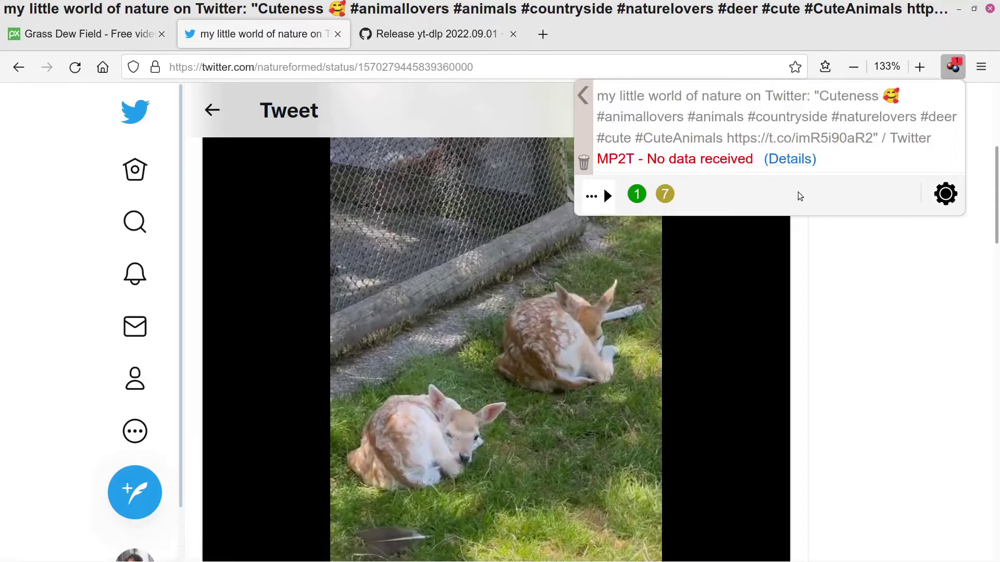
{"action": "left_click", "coordinate": [585, 162]}
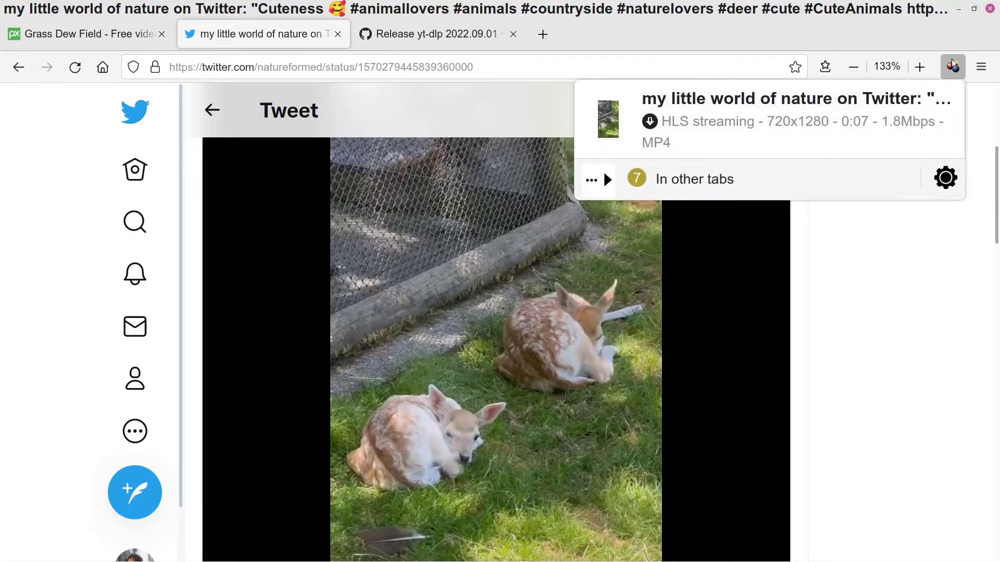
Close the downloader panel and scroll the tweet to watch the fawn clip and read its Cuteness caption
{"action": "left_click", "coordinate": [866, 239]}
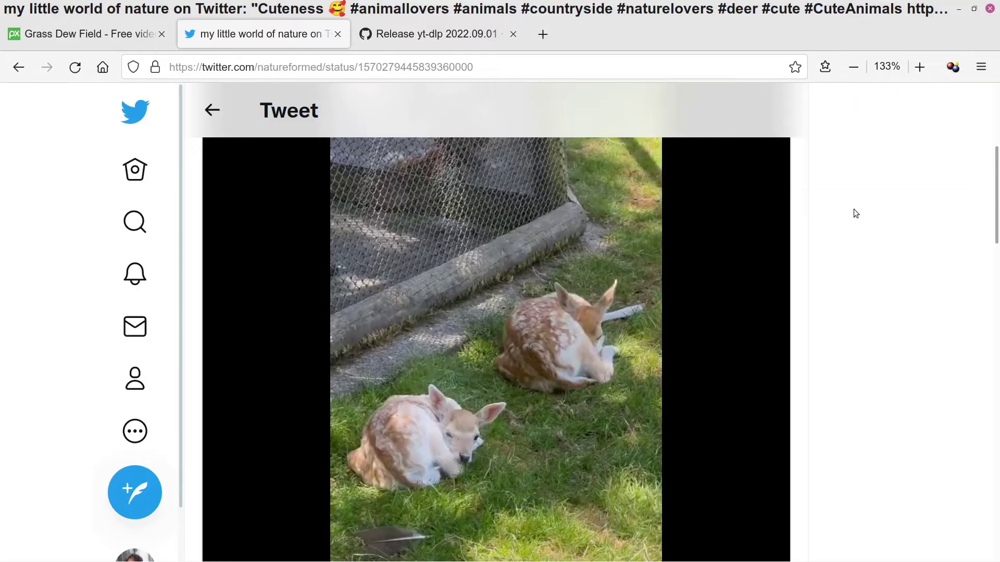
{"action": "scroll", "coordinate": [854, 211], "scroll_direction": "up", "scroll_amount": 3}
{"action": "scroll", "coordinate": [855, 213], "scroll_direction": "down", "scroll_amount": 3}
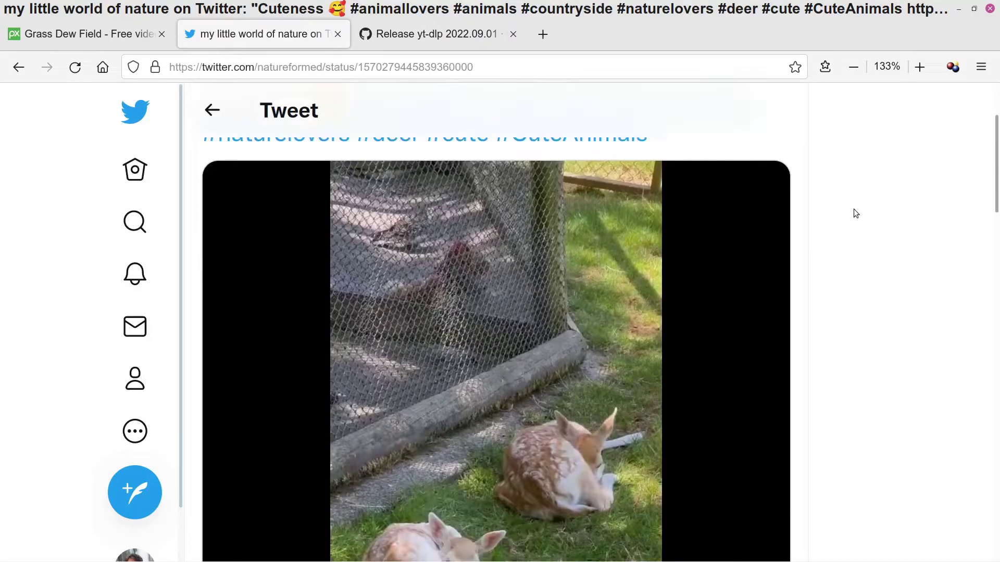
{"action": "scroll", "coordinate": [854, 214], "scroll_direction": "up", "scroll_amount": 3}
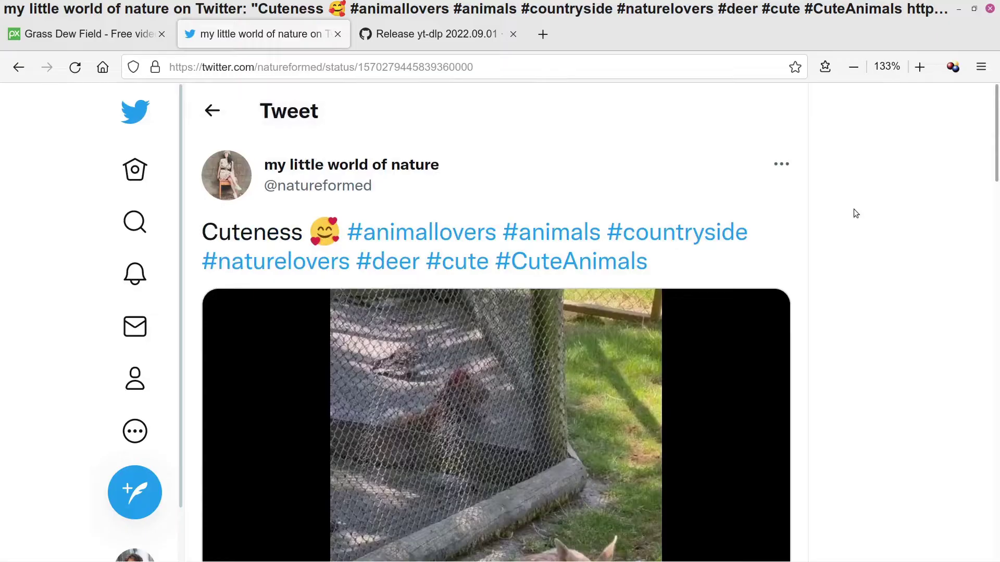
{"action": "scroll", "coordinate": [854, 214], "scroll_direction": "down", "scroll_amount": 5}
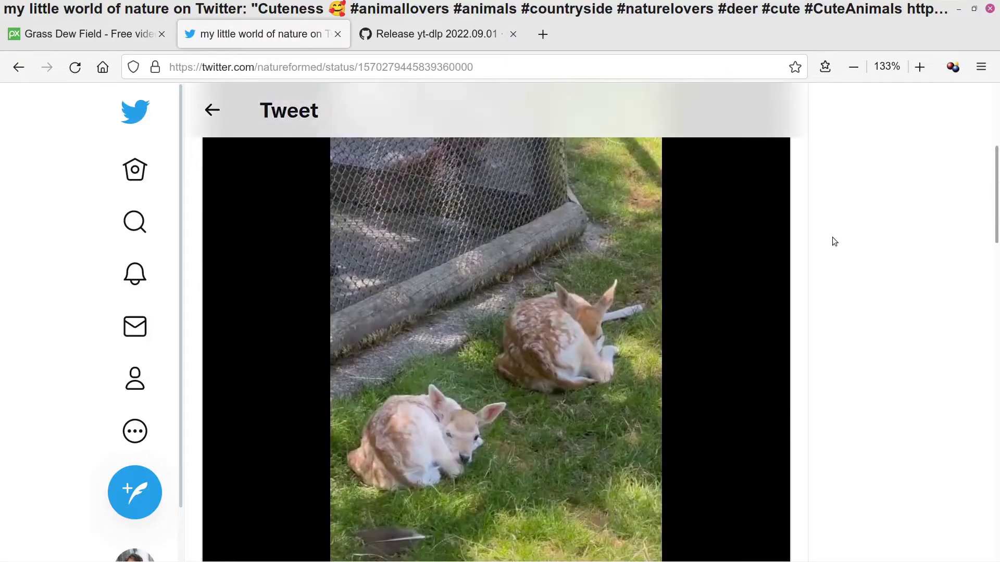
{"action": "scroll", "coordinate": [832, 238], "scroll_direction": "up", "scroll_amount": 3}
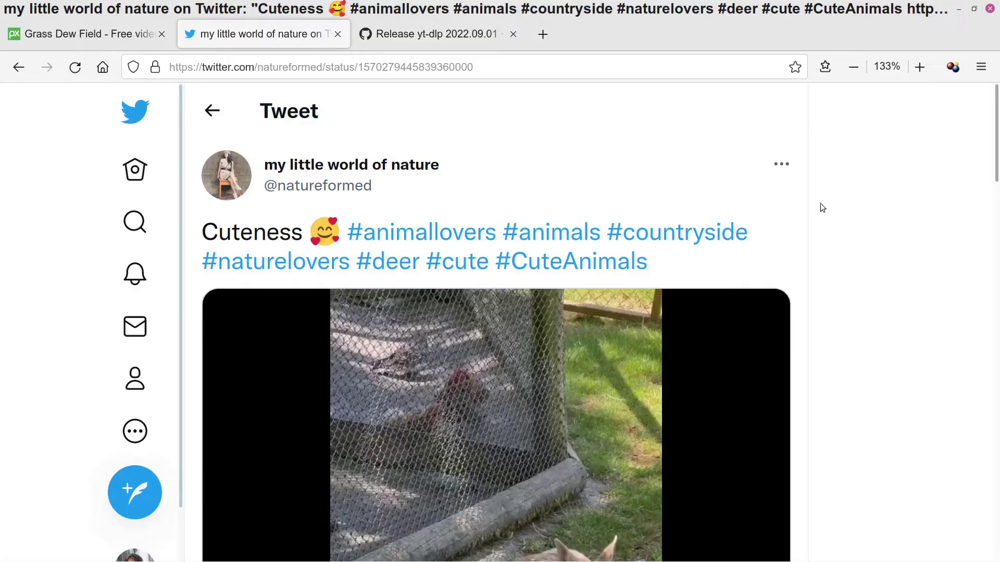
{"action": "scroll", "coordinate": [817, 244], "scroll_direction": "down", "scroll_amount": 3}
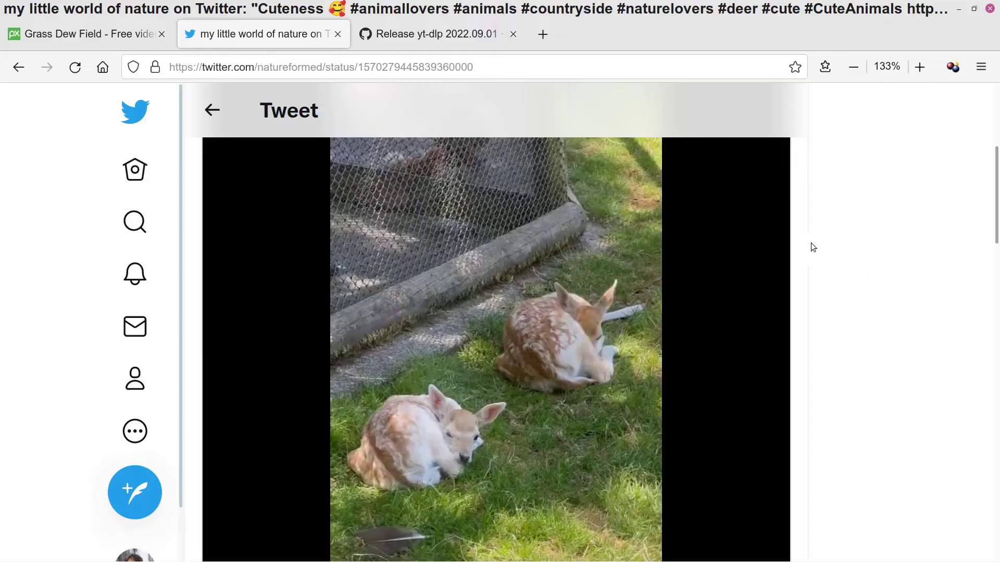
{"action": "scroll", "coordinate": [817, 238], "scroll_direction": "up", "scroll_amount": 3}
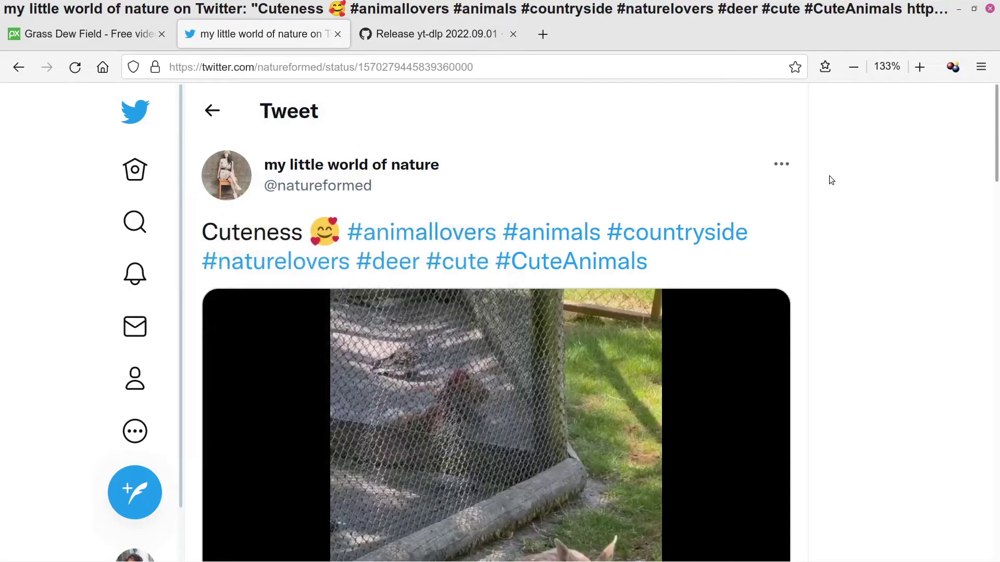
{"action": "scroll", "coordinate": [830, 180], "scroll_direction": "down", "scroll_amount": 5}
{"action": "scroll", "coordinate": [830, 180], "scroll_direction": "up", "scroll_amount": 3}
{"action": "scroll", "coordinate": [832, 179], "scroll_direction": "up", "scroll_amount": 3}
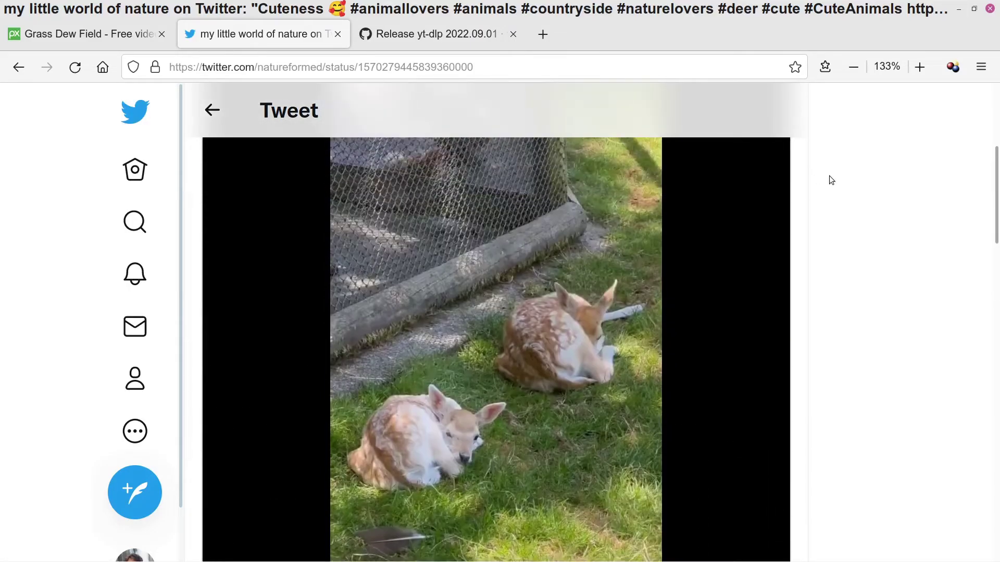
{"action": "scroll", "coordinate": [830, 179], "scroll_direction": "down", "scroll_amount": 2}
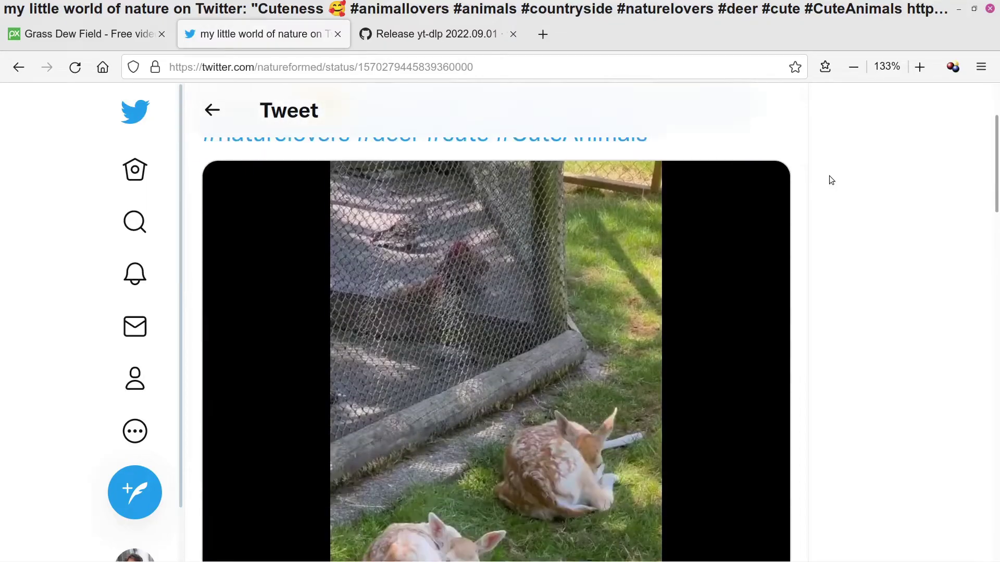
{"action": "scroll", "coordinate": [832, 179], "scroll_direction": "down", "scroll_amount": 2}
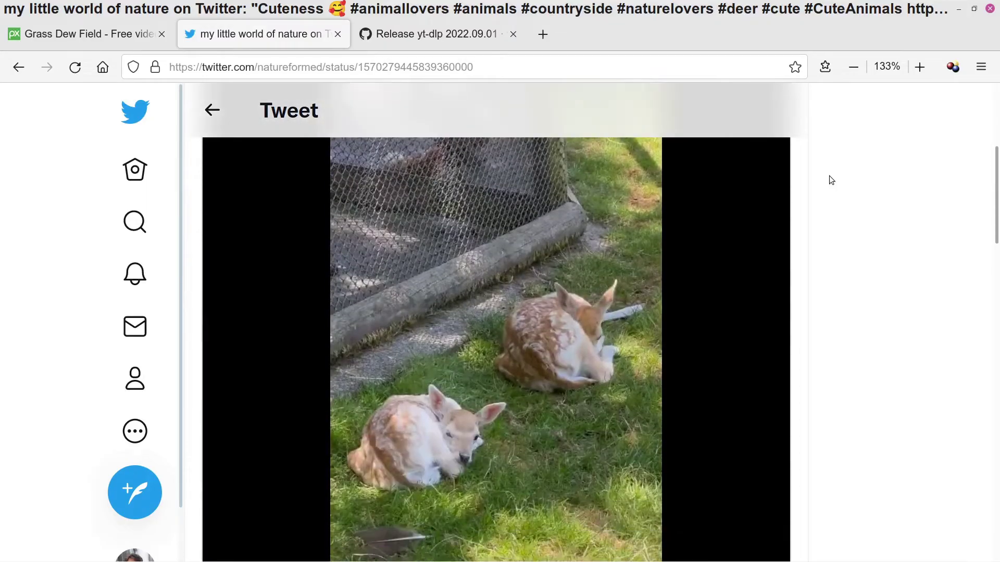
{"action": "scroll", "coordinate": [829, 180], "scroll_direction": "up", "scroll_amount": 3}
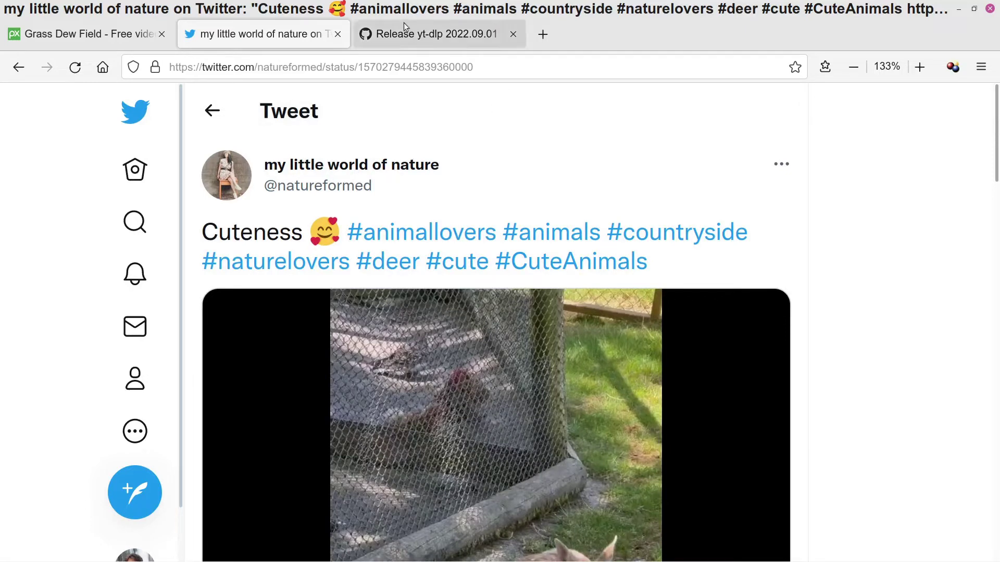
Switch to the yt-dlp GitHub release page
{"action": "left_click", "coordinate": [433, 35]}
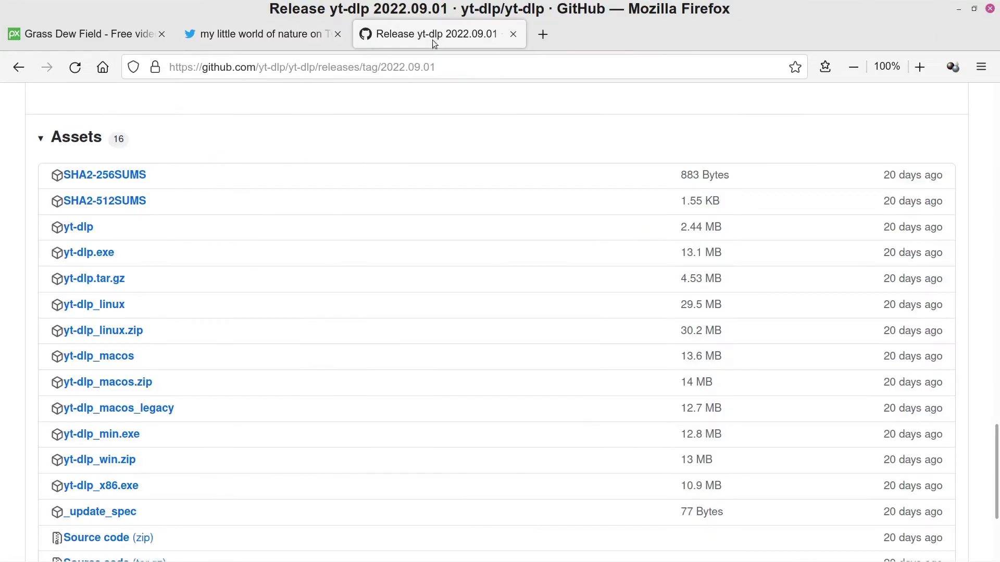
{"action": "scroll", "coordinate": [578, 158], "scroll_direction": "up", "scroll_amount": 10}
{"action": "scroll", "coordinate": [578, 157], "scroll_direction": "up", "scroll_amount": 10}
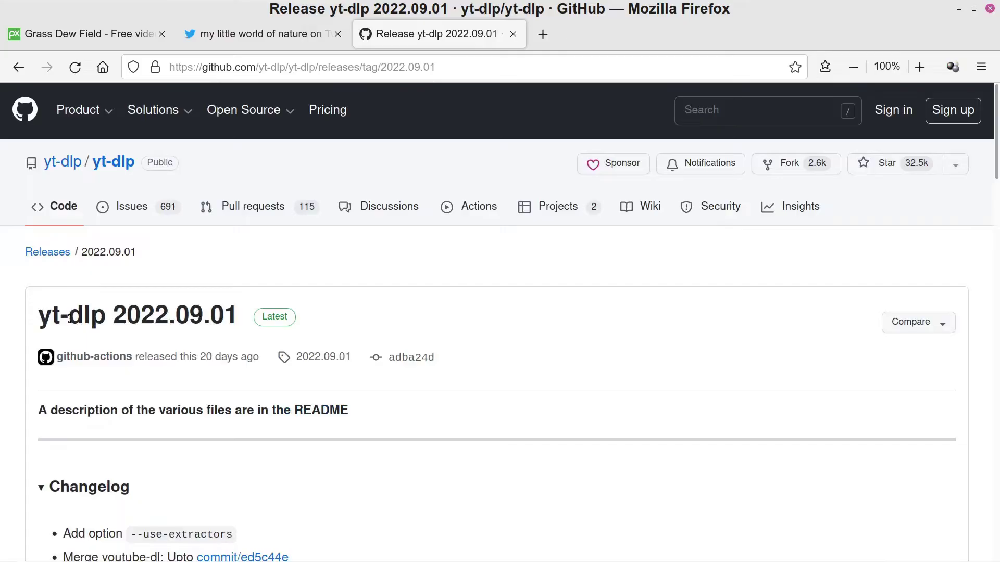
Go back to the yt-dlp repository page and scroll through its file list and README
{"action": "left_click", "coordinate": [19, 70]}
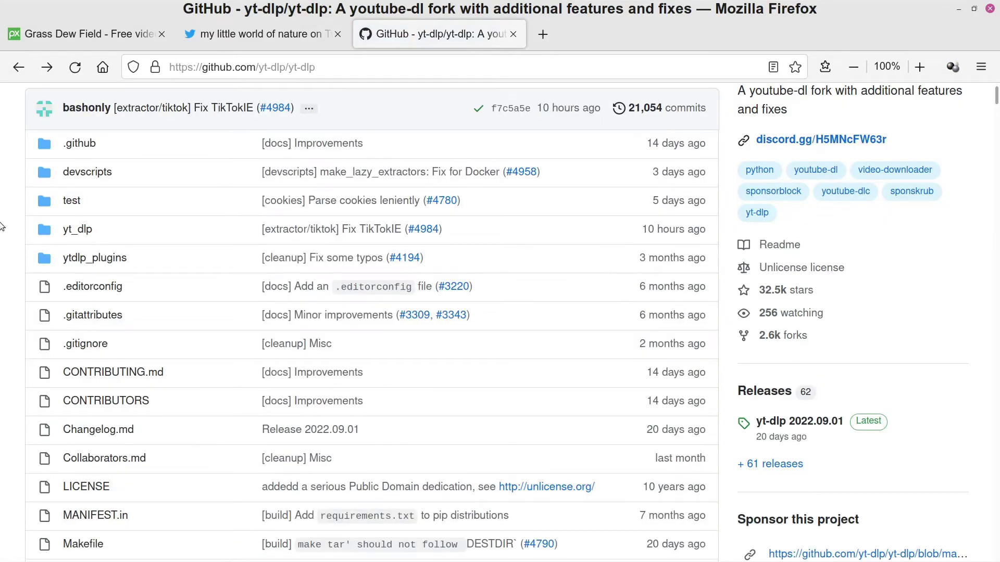
{"action": "scroll", "coordinate": [3, 223], "scroll_direction": "up", "scroll_amount": 4}
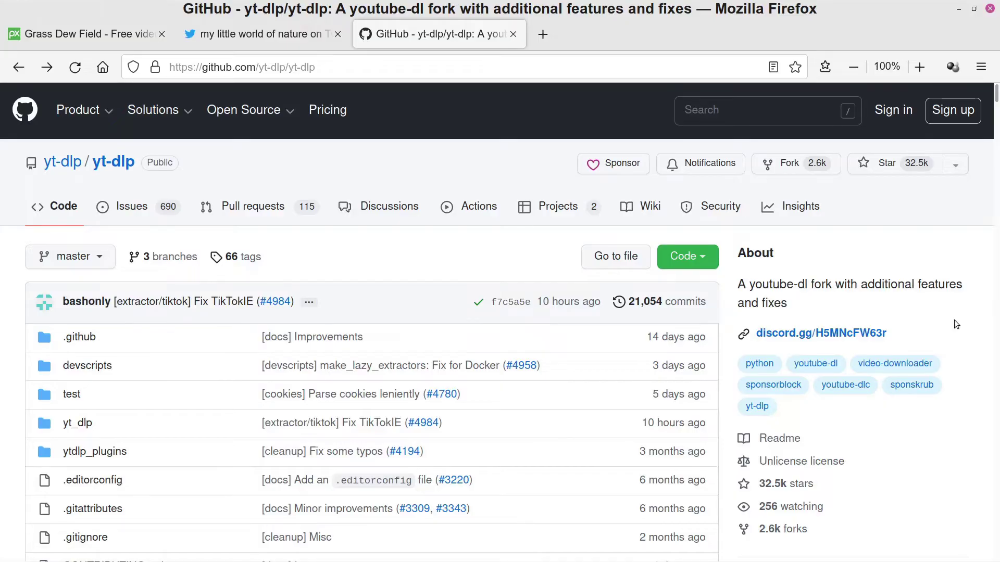
{"action": "scroll", "coordinate": [954, 320], "scroll_direction": "down", "scroll_amount": 3}
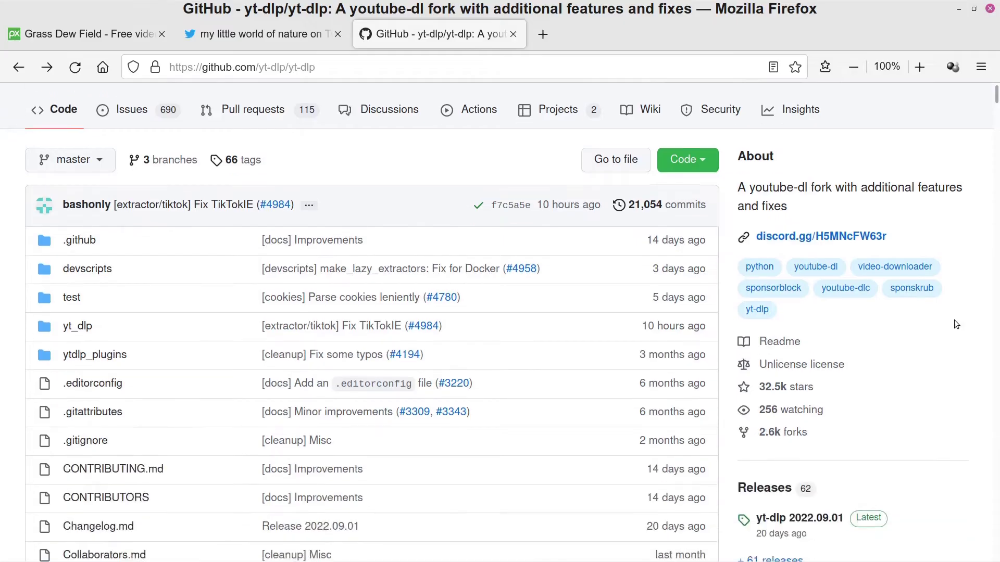
{"action": "scroll", "coordinate": [957, 324], "scroll_direction": "up", "scroll_amount": 3}
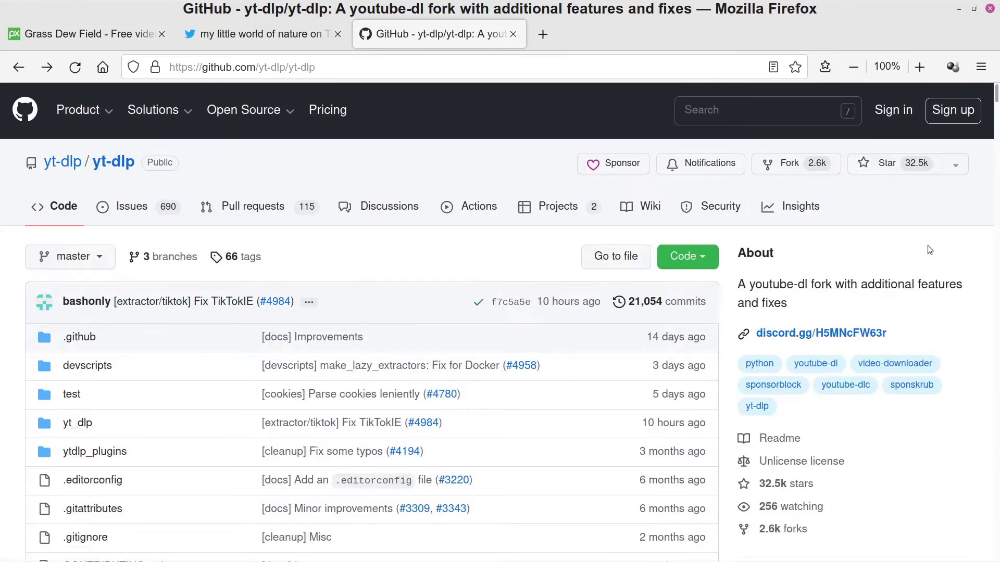
{"action": "scroll", "coordinate": [961, 261], "scroll_direction": "down", "scroll_amount": 15}
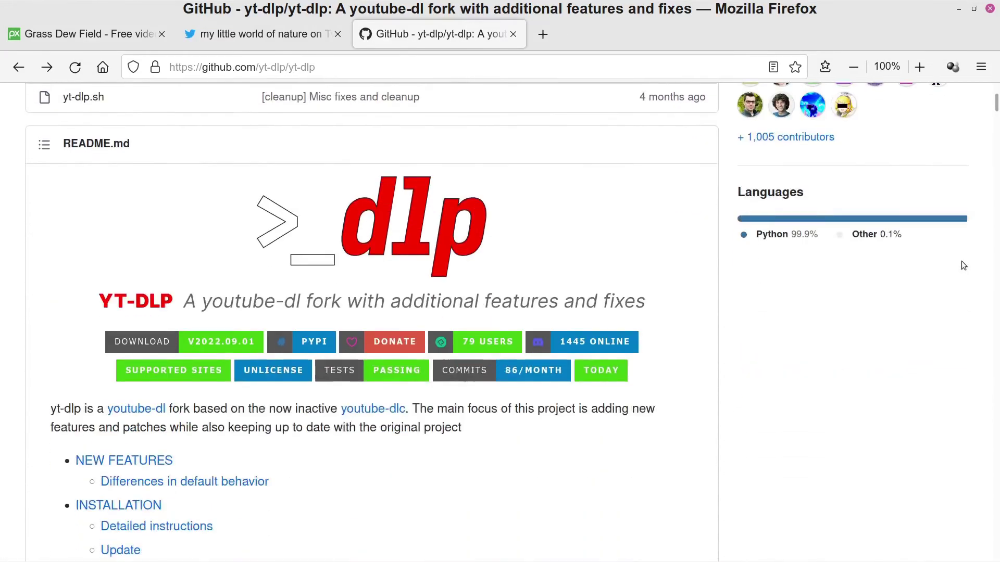
{"action": "scroll", "coordinate": [963, 266], "scroll_direction": "down", "scroll_amount": 2}
{"action": "scroll", "coordinate": [878, 288], "scroll_direction": "up", "scroll_amount": 2}
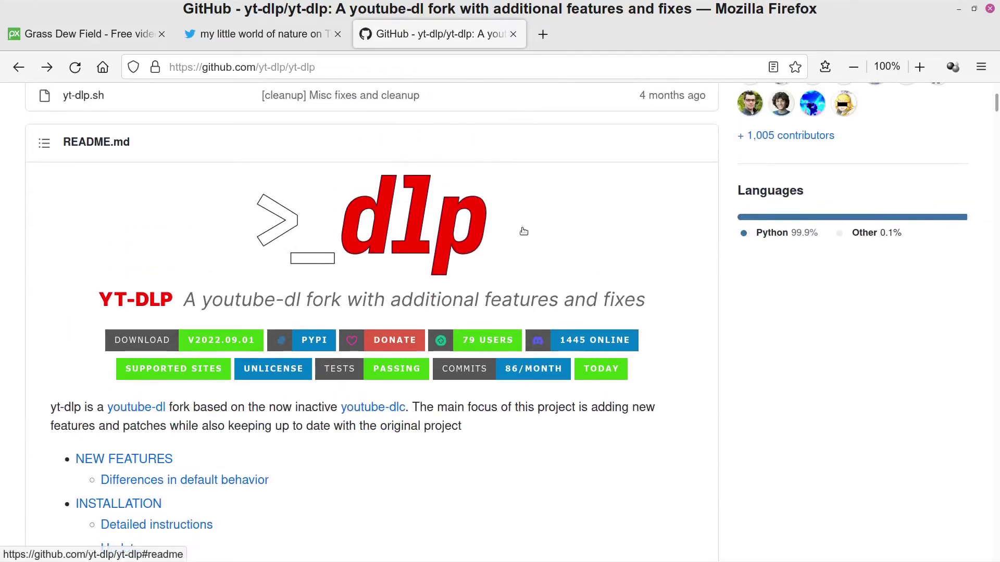
{"action": "scroll", "coordinate": [29, 243], "scroll_direction": "down", "scroll_amount": 2}
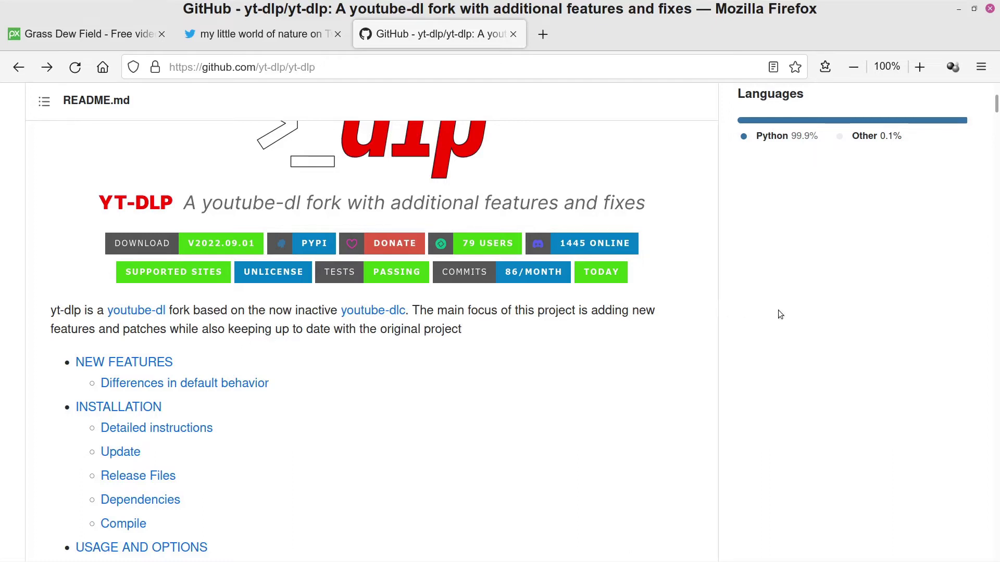
{"action": "scroll", "coordinate": [780, 314], "scroll_direction": "up", "scroll_amount": 3}
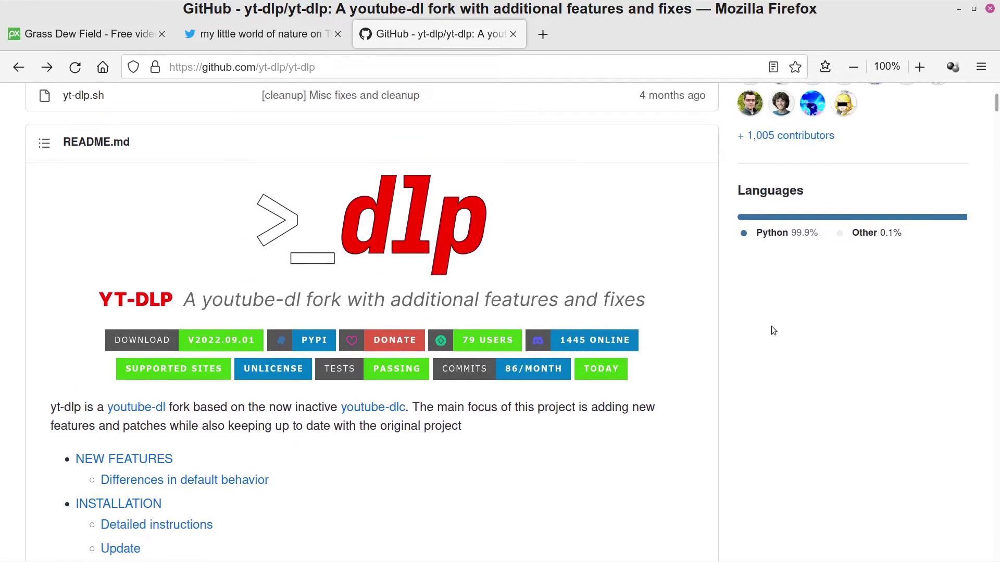
{"action": "scroll", "coordinate": [747, 330], "scroll_direction": "down", "scroll_amount": 5}
{"action": "scroll", "coordinate": [749, 332], "scroll_direction": "down", "scroll_amount": 20}
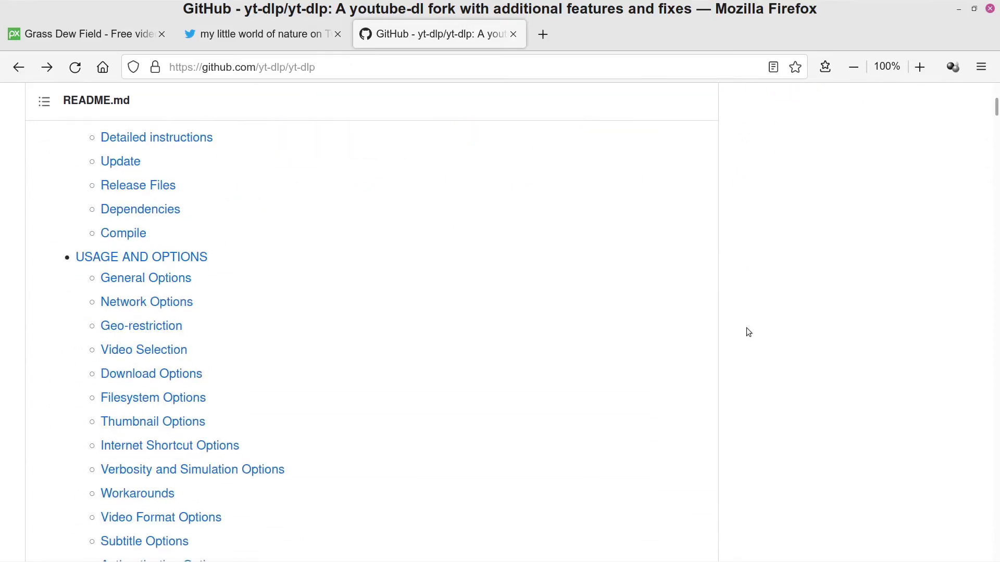
{"action": "scroll", "coordinate": [748, 332], "scroll_direction": "down", "scroll_amount": 10}
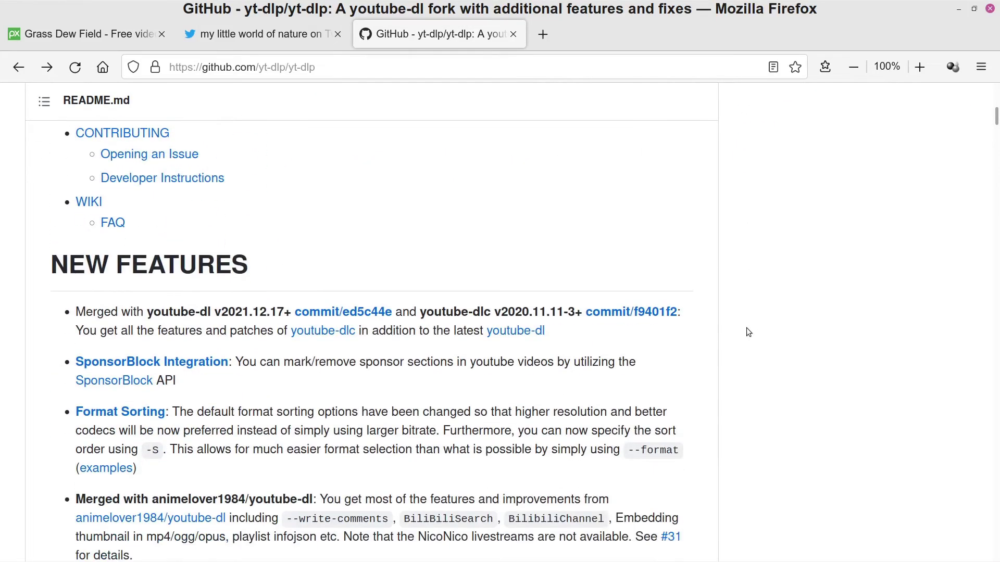
{"action": "scroll", "coordinate": [762, 307], "scroll_direction": "down", "scroll_amount": 10}
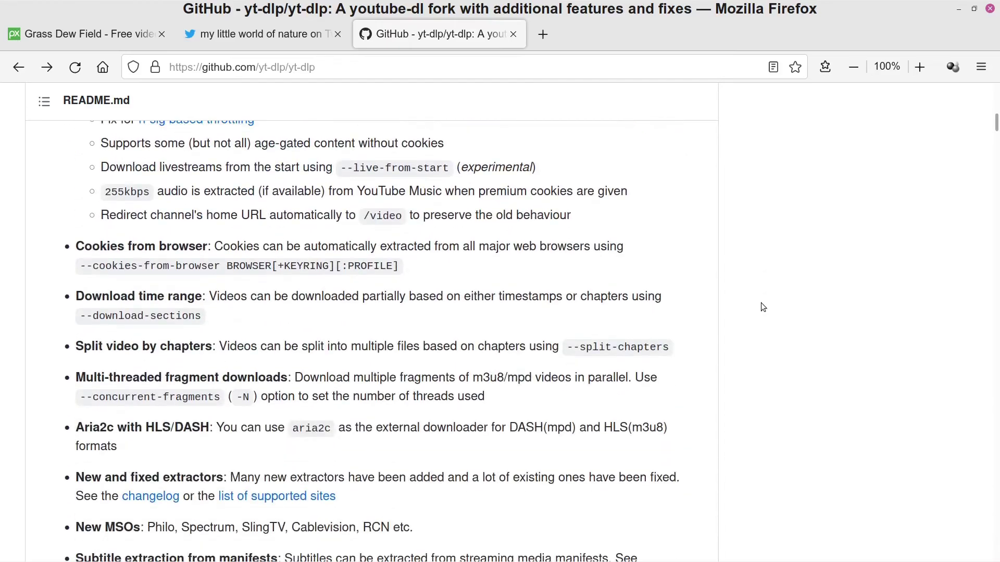
{"action": "scroll", "coordinate": [762, 307], "scroll_direction": "up", "scroll_amount": 20}
{"action": "scroll", "coordinate": [762, 307], "scroll_direction": "up", "scroll_amount": 10}
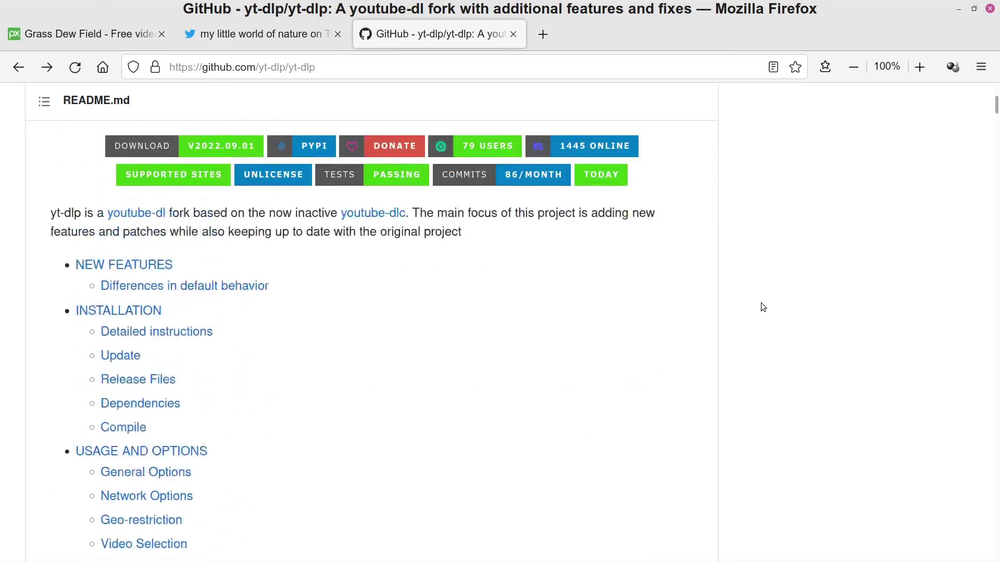
{"action": "scroll", "coordinate": [720, 284], "scroll_direction": "up", "scroll_amount": 20}
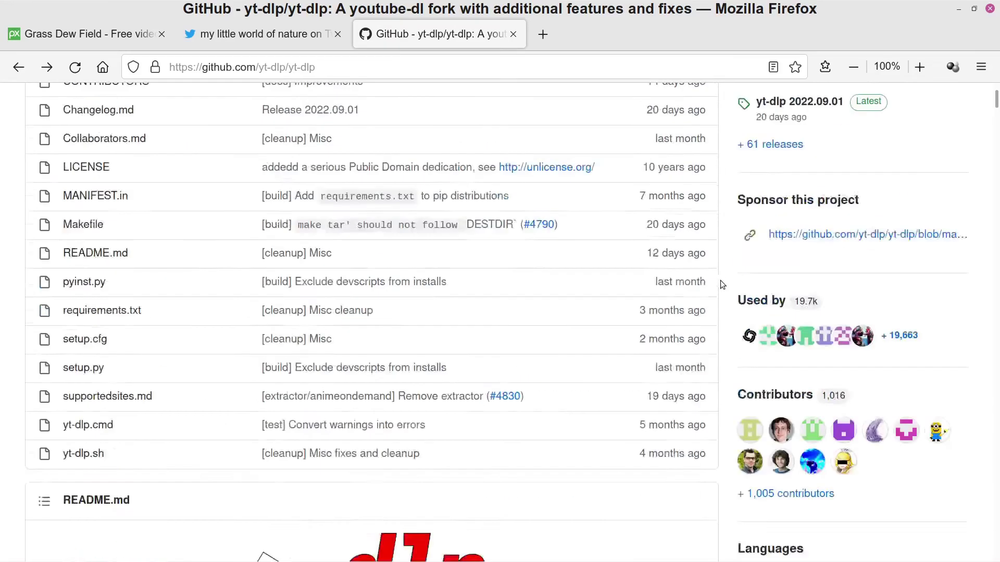
{"action": "scroll", "coordinate": [721, 284], "scroll_direction": "down", "scroll_amount": 2}
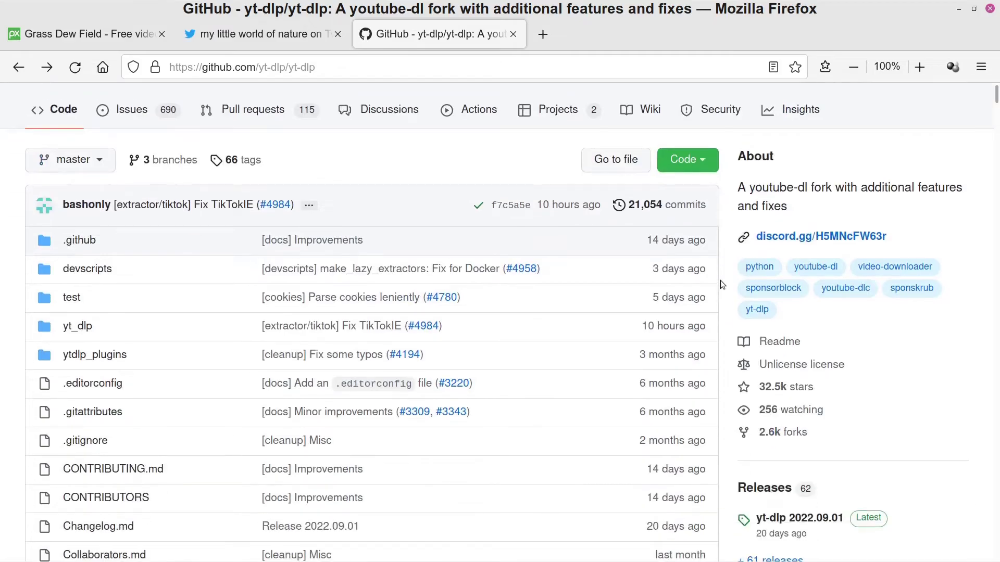
{"action": "scroll", "coordinate": [720, 284], "scroll_direction": "down", "scroll_amount": 4}
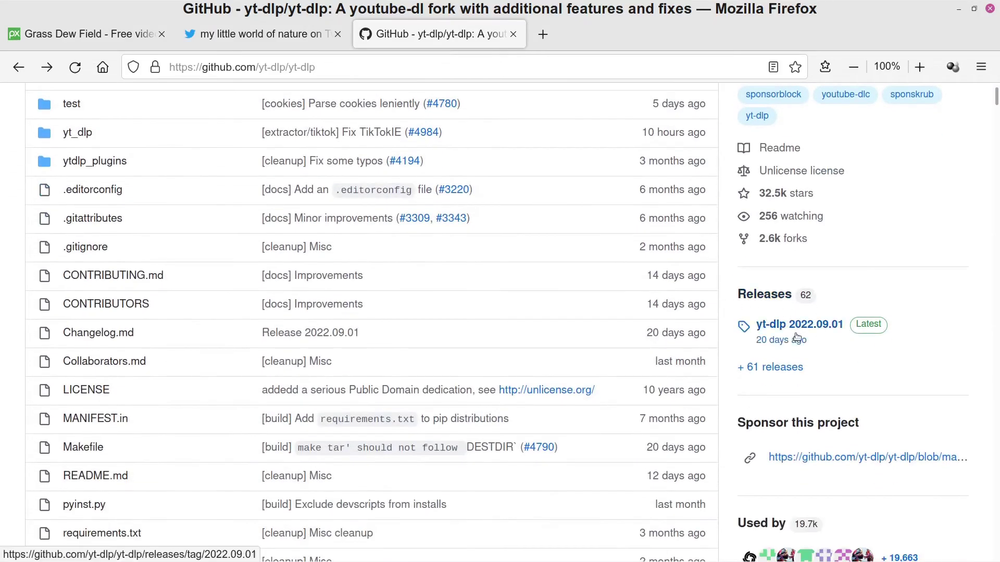
{"action": "left_click", "coordinate": [796, 336]}
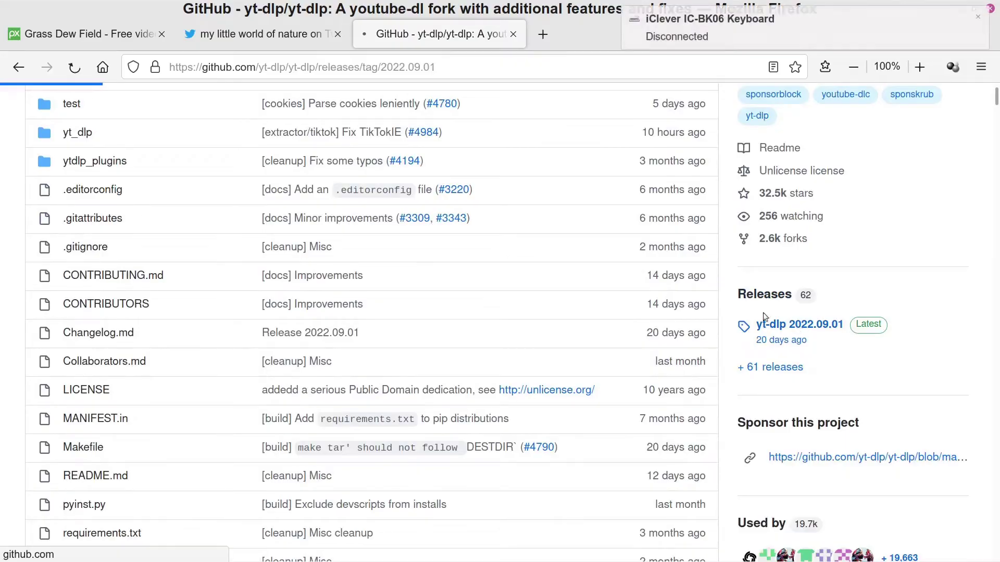
{"action": "scroll", "coordinate": [553, 308], "scroll_direction": "down", "scroll_amount": 6}
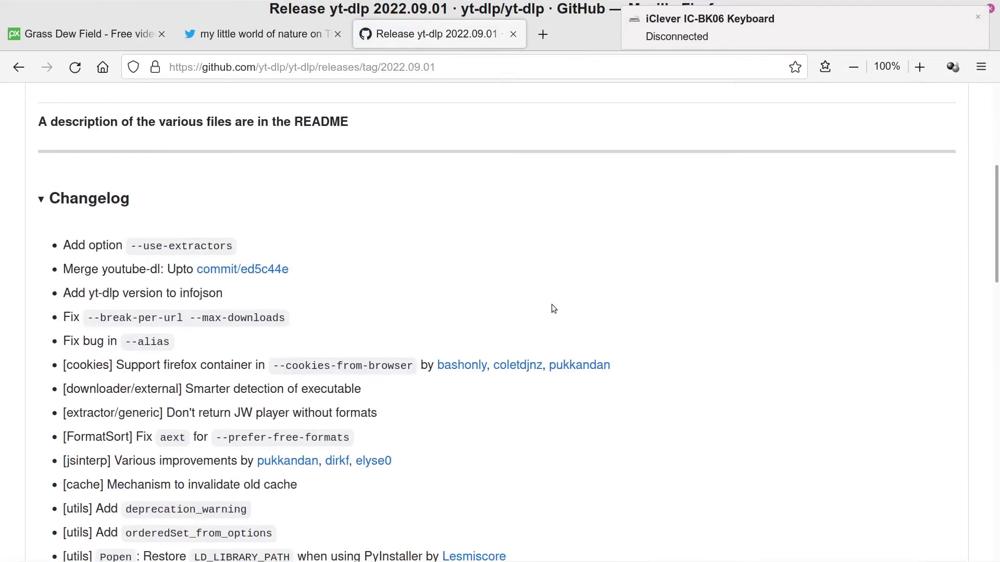
{"action": "scroll", "coordinate": [553, 308], "scroll_direction": "down", "scroll_amount": 20}
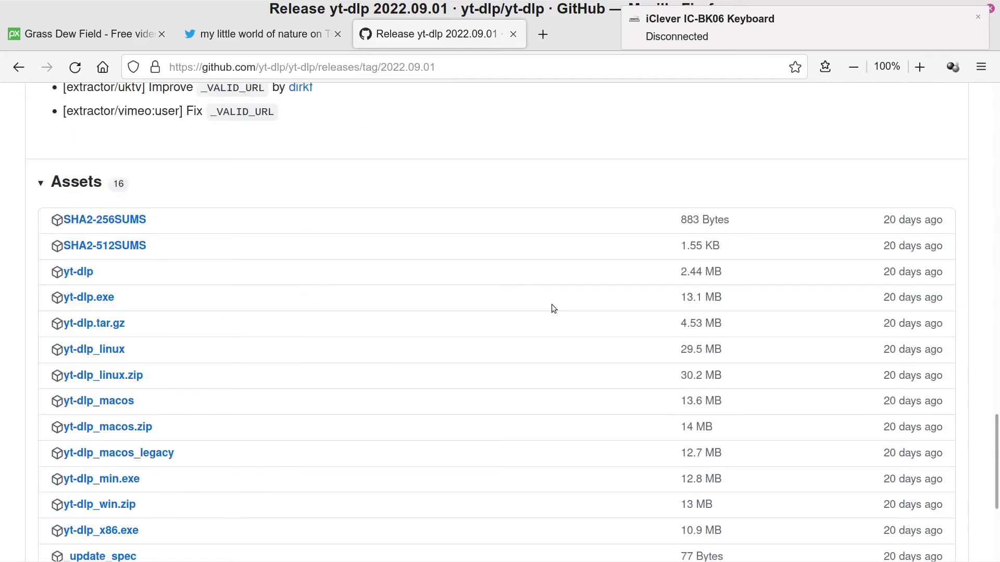
{"action": "scroll", "coordinate": [553, 308], "scroll_direction": "down", "scroll_amount": 5}
{"action": "scroll", "coordinate": [553, 308], "scroll_direction": "up", "scroll_amount": 3}
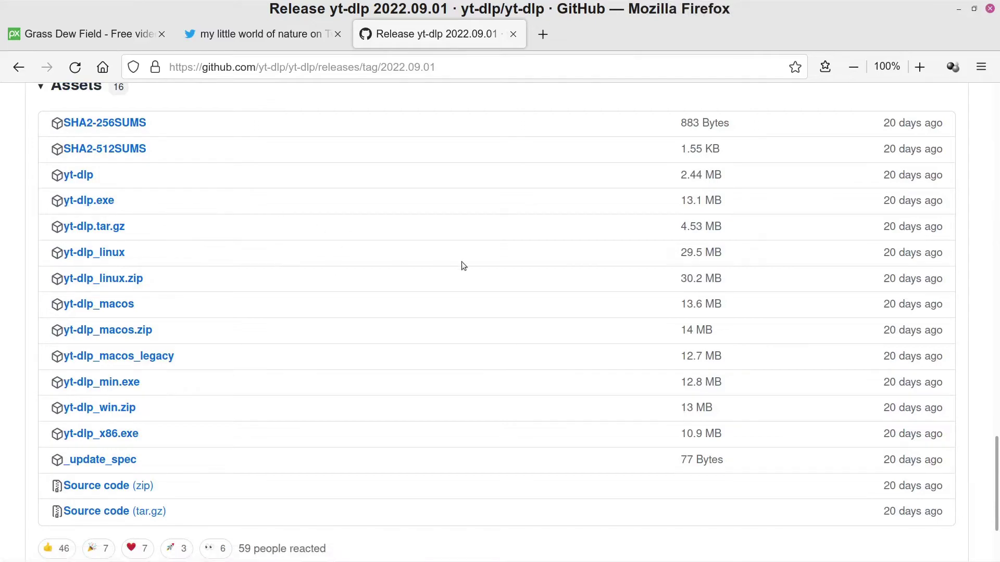
{"action": "scroll", "coordinate": [461, 262], "scroll_direction": "up", "scroll_amount": 20}
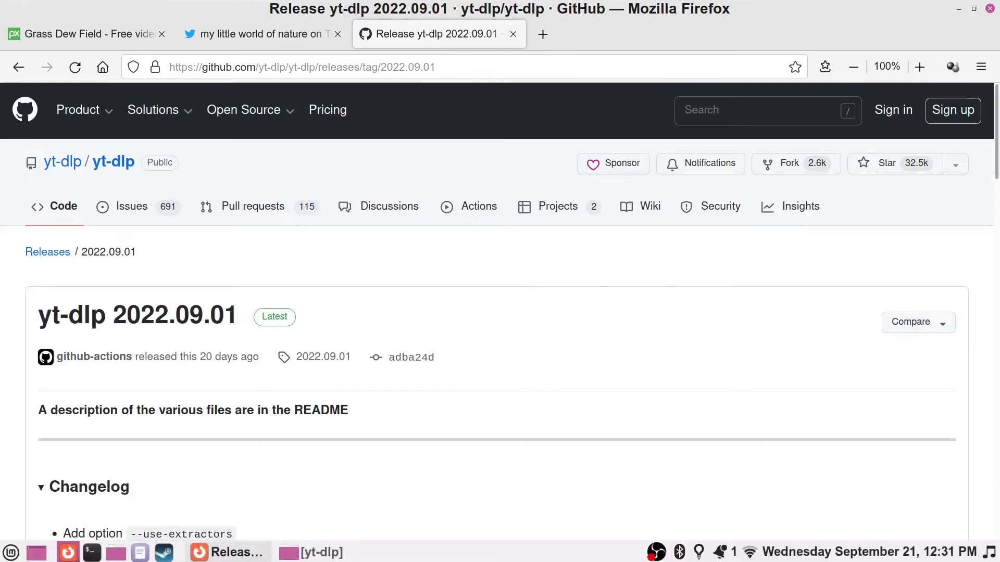
Open a terminal over Firefox, move it toward the centre, and type yt-dlp "" at the prompt
{"action": "left_click", "coordinate": [115, 552]}
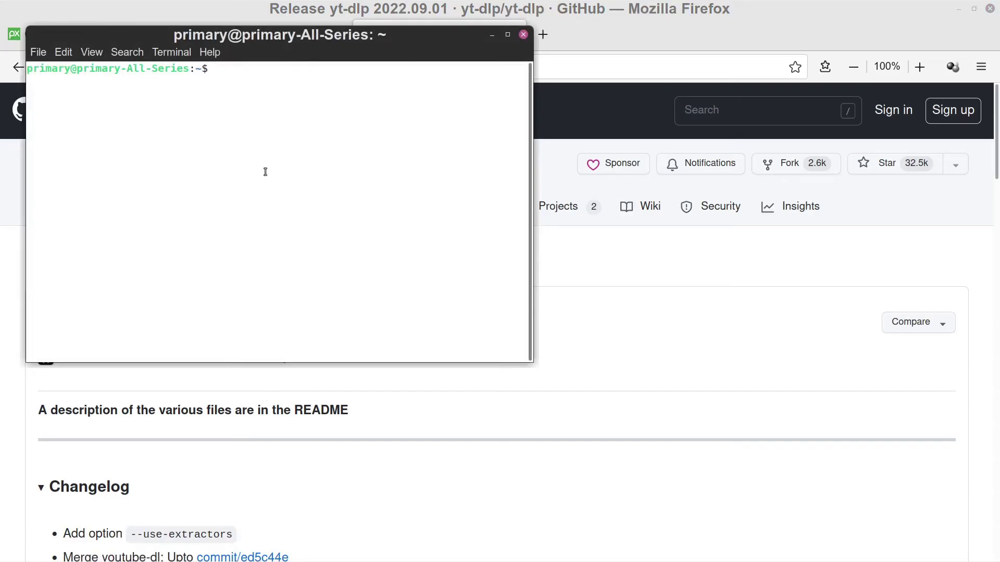
{"action": "left_click_drag", "start_coordinate": [406, 34], "coordinate": [559, 117]}
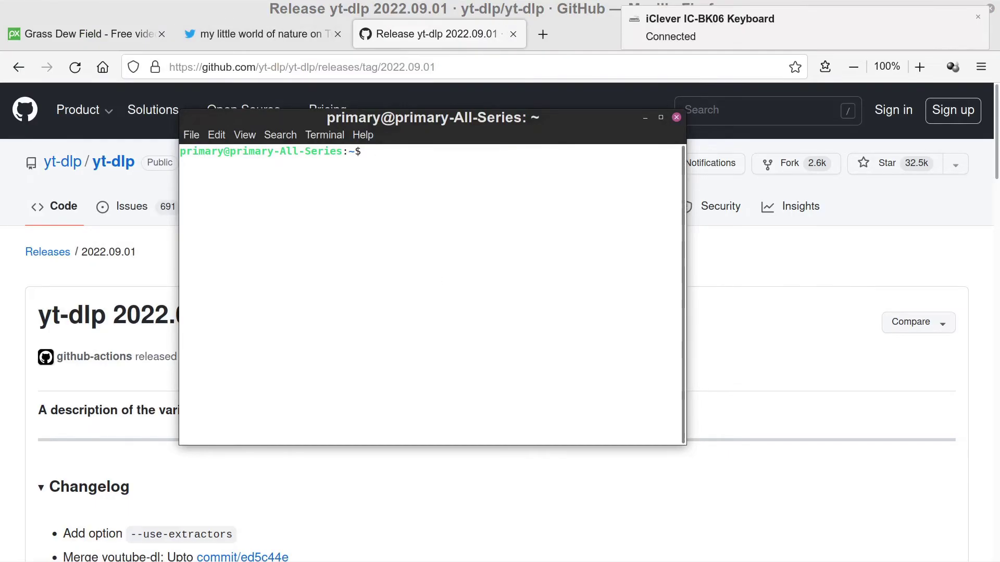
{"action": "type", "text": "yt-"}
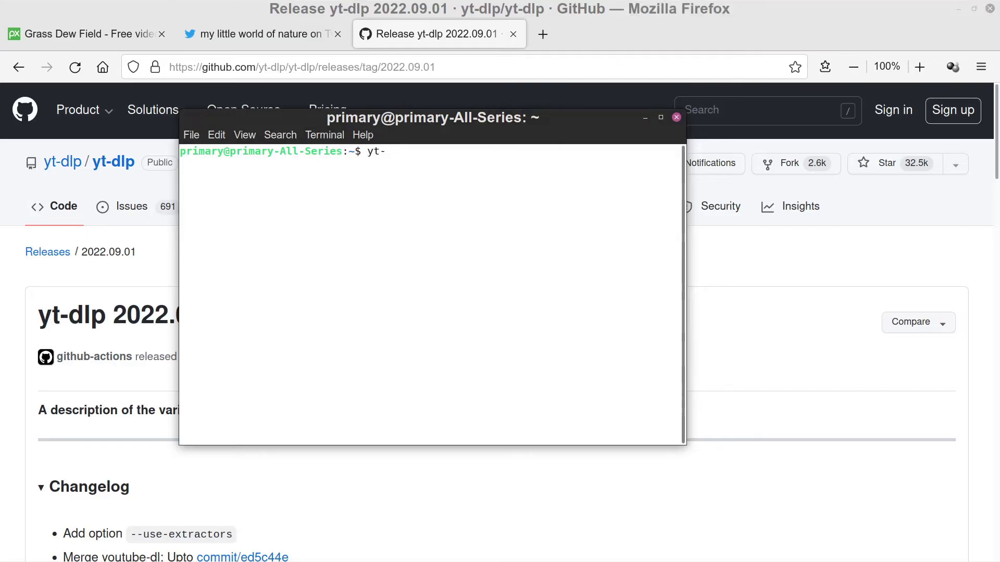
{"action": "type", "text": "dlp"}
{"action": "type", "text": "\"\""}
Return to the fawn tweet and show Video DownloadHelper's actions for the 0:07 HLS stream
{"action": "left_click", "coordinate": [266, 38]}
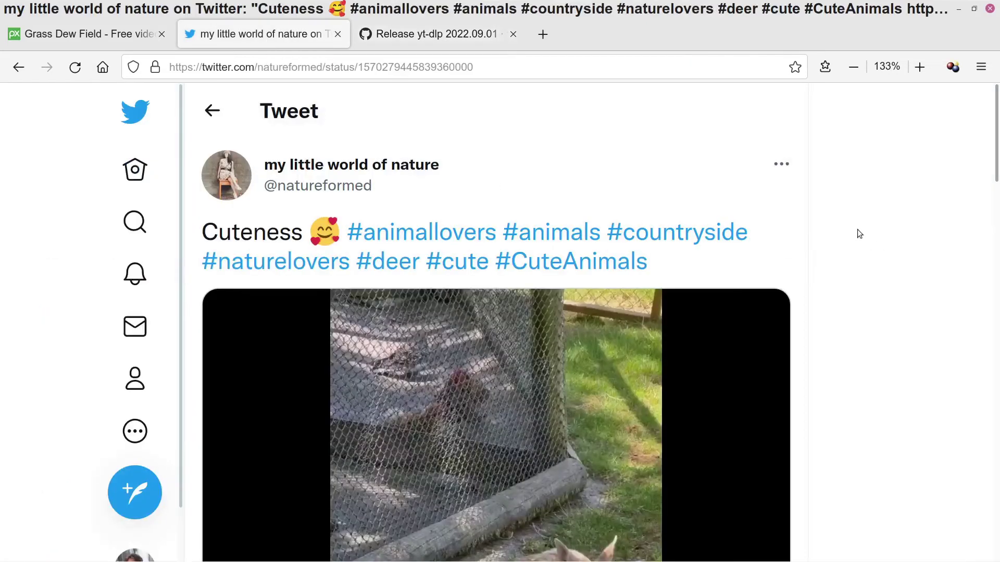
{"action": "scroll", "coordinate": [859, 234], "scroll_direction": "down", "scroll_amount": 3}
{"action": "scroll", "coordinate": [860, 234], "scroll_direction": "up", "scroll_amount": 3}
{"action": "left_click", "coordinate": [952, 70]}
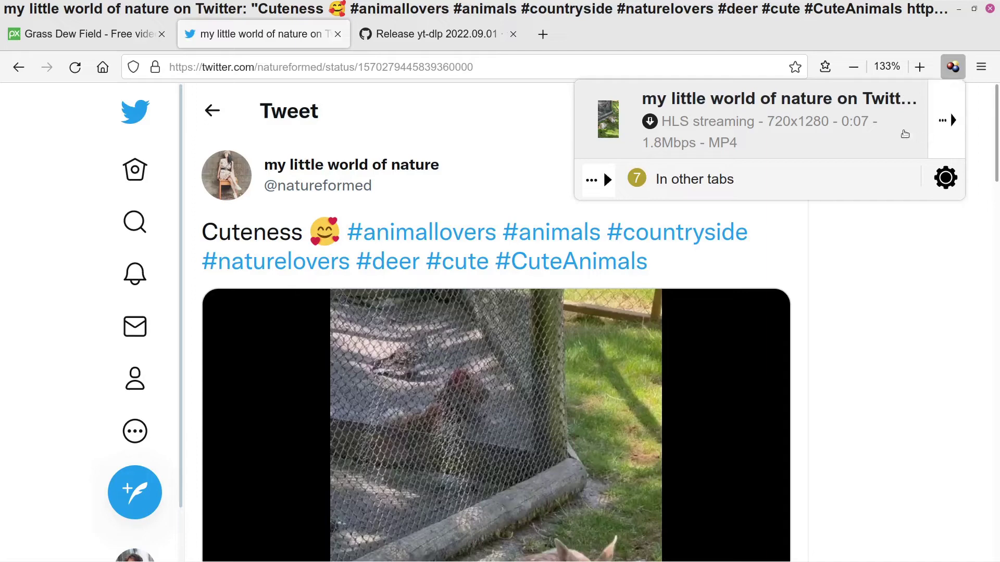
{"action": "left_click", "coordinate": [948, 133]}
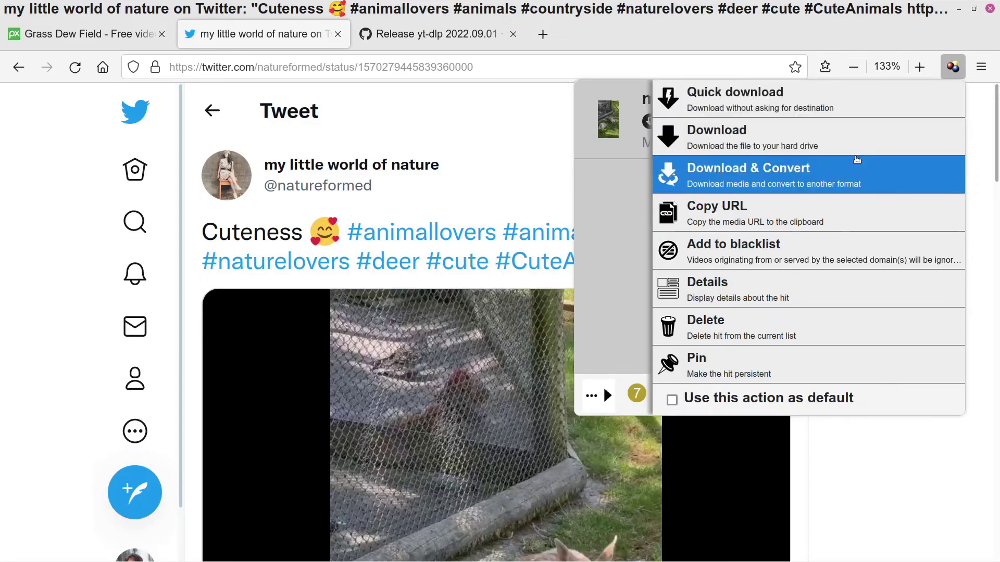
Open the HLS stream's Hit Details tab listing its properties
{"action": "left_click", "coordinate": [854, 292]}
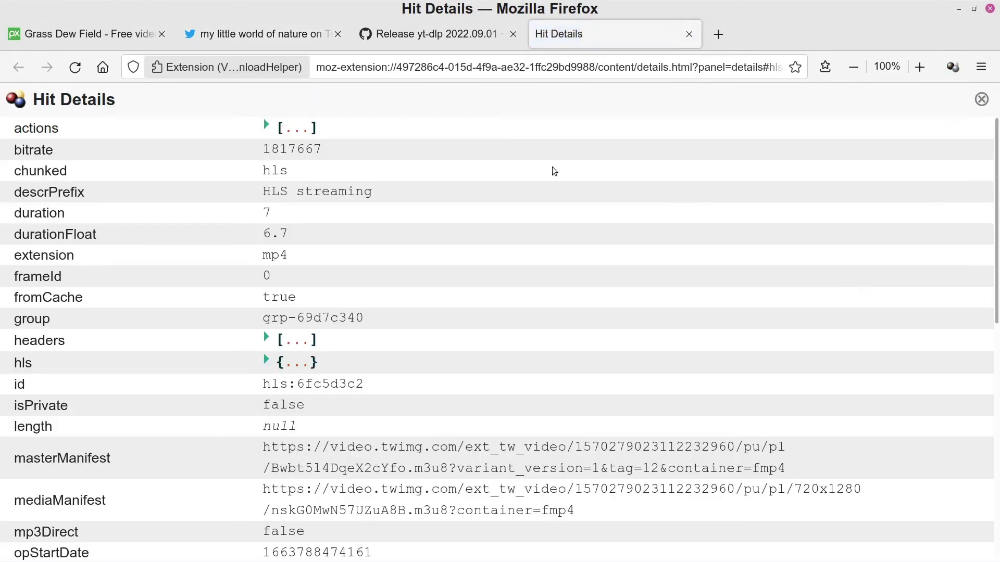
{"action": "scroll", "coordinate": [576, 203], "scroll_direction": "down", "scroll_amount": 5}
{"action": "scroll", "coordinate": [576, 203], "scroll_direction": "down", "scroll_amount": 3}
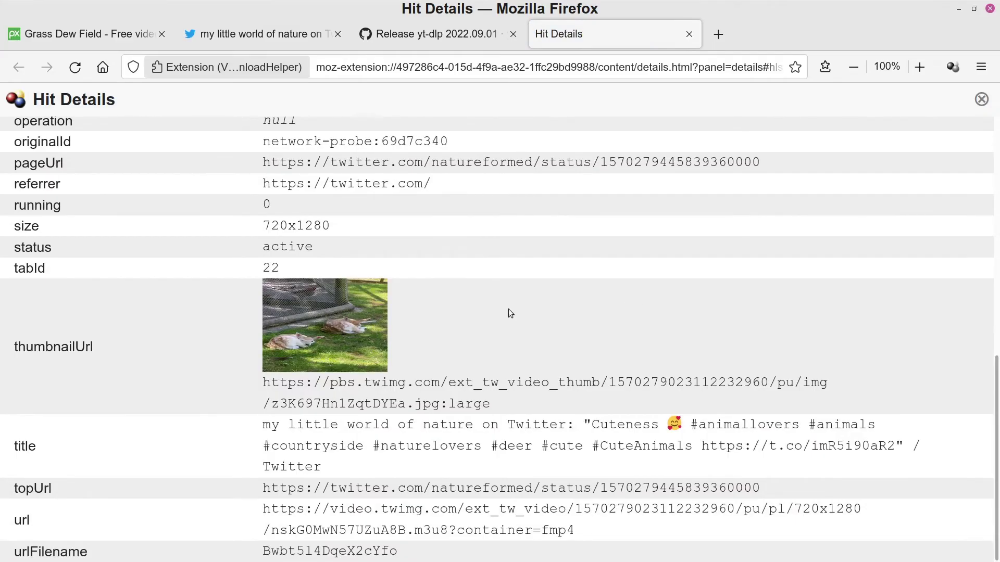
{"action": "scroll", "coordinate": [476, 402], "scroll_direction": "up", "scroll_amount": 8}
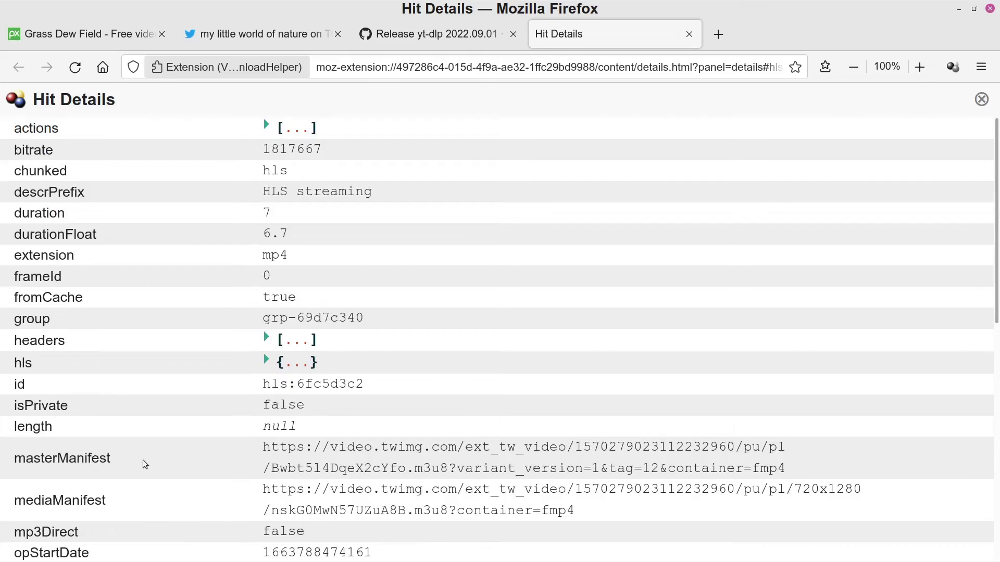
Select and copy the stream's masterManifest .m3u8 URL
{"action": "left_click_drag", "start_coordinate": [263, 448], "coordinate": [787, 465]}
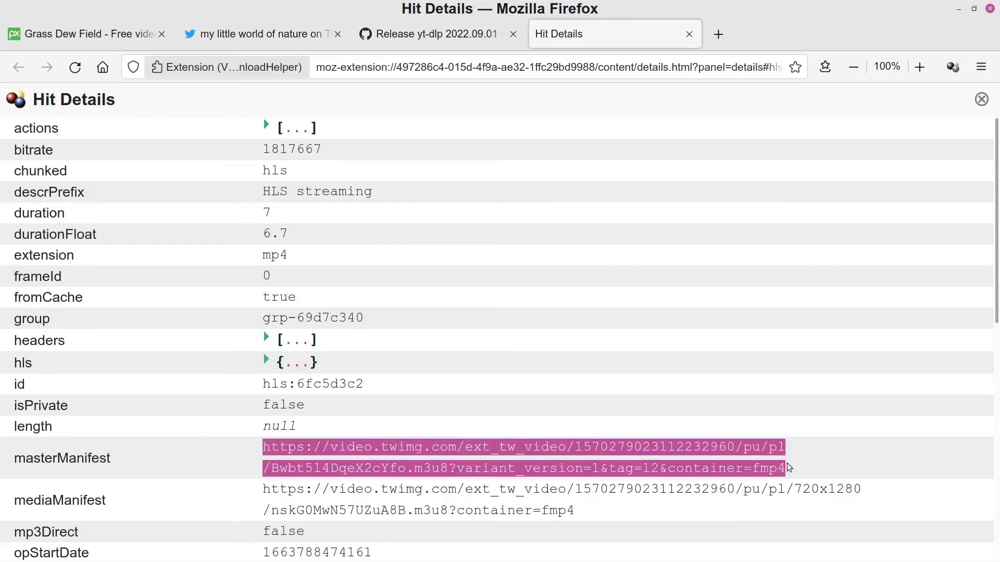
{"action": "right_click", "coordinate": [503, 446]}
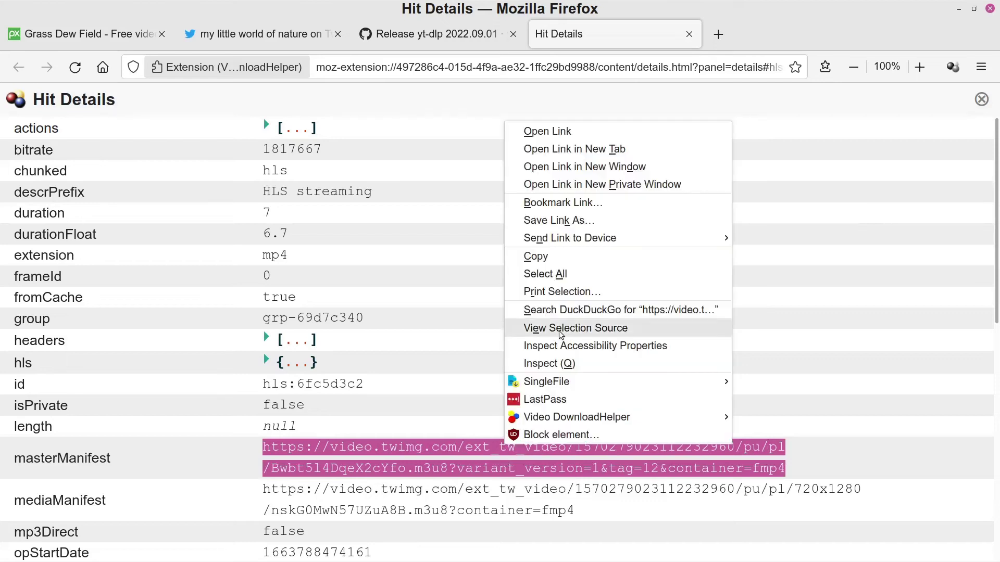
{"action": "left_click", "coordinate": [544, 257]}
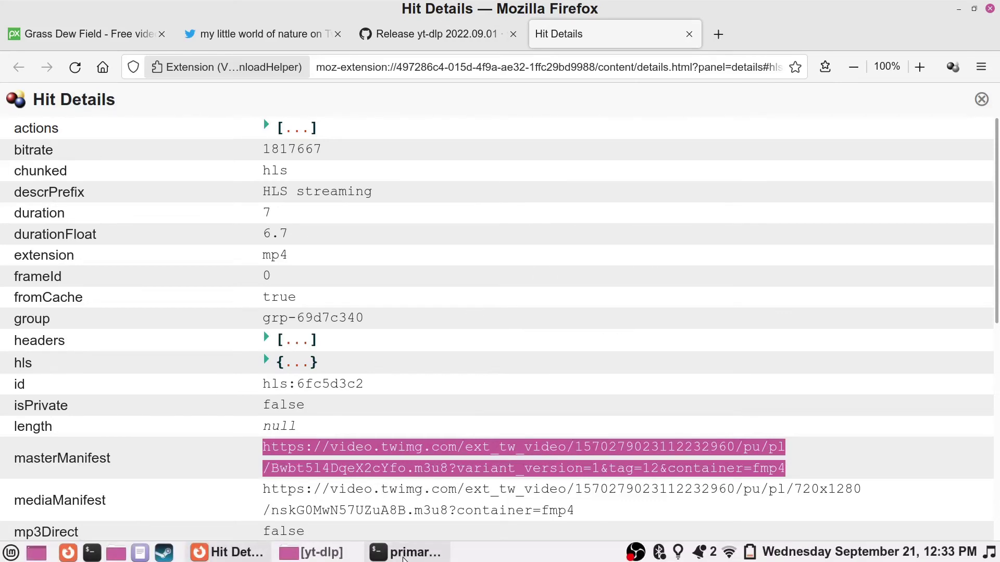
{"action": "left_click", "coordinate": [406, 554]}
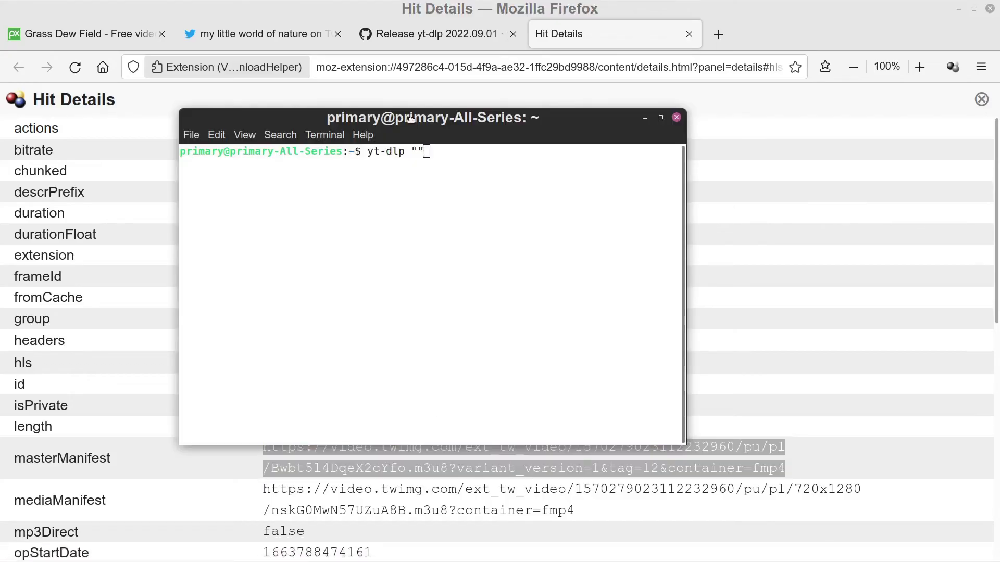
Paste the masterManifest URL between the quotes and run yt-dlp to save the mp4
{"action": "left_click_drag", "start_coordinate": [411, 120], "coordinate": [451, 116]}
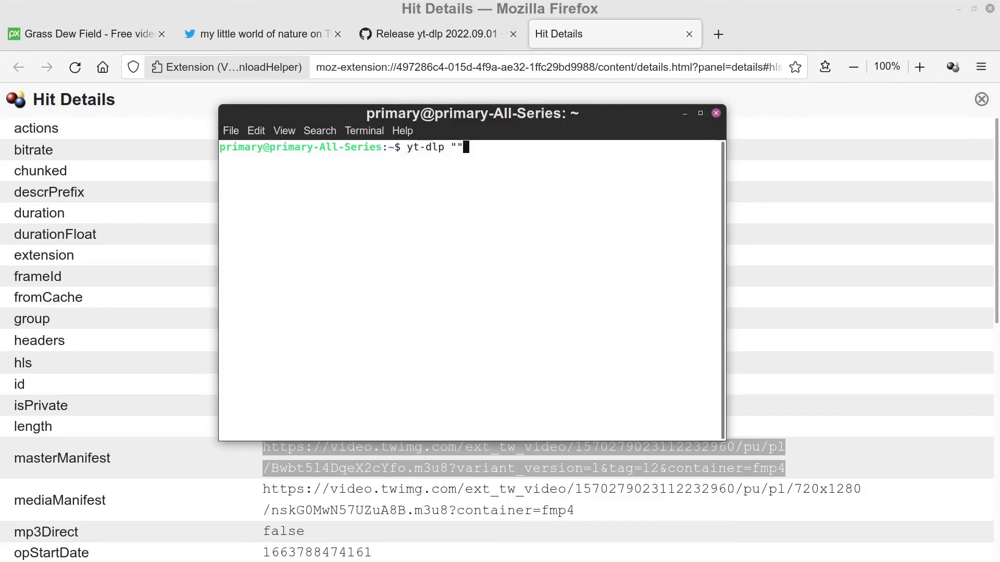
{"action": "key", "text": "Left"}
{"action": "right_click", "coordinate": [457, 145]}
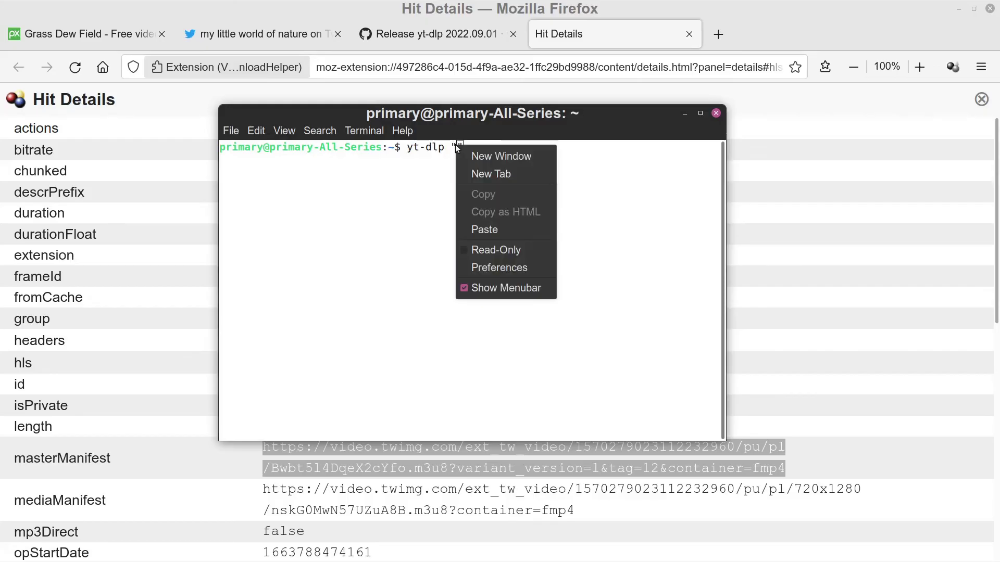
{"action": "left_click", "coordinate": [497, 230]}
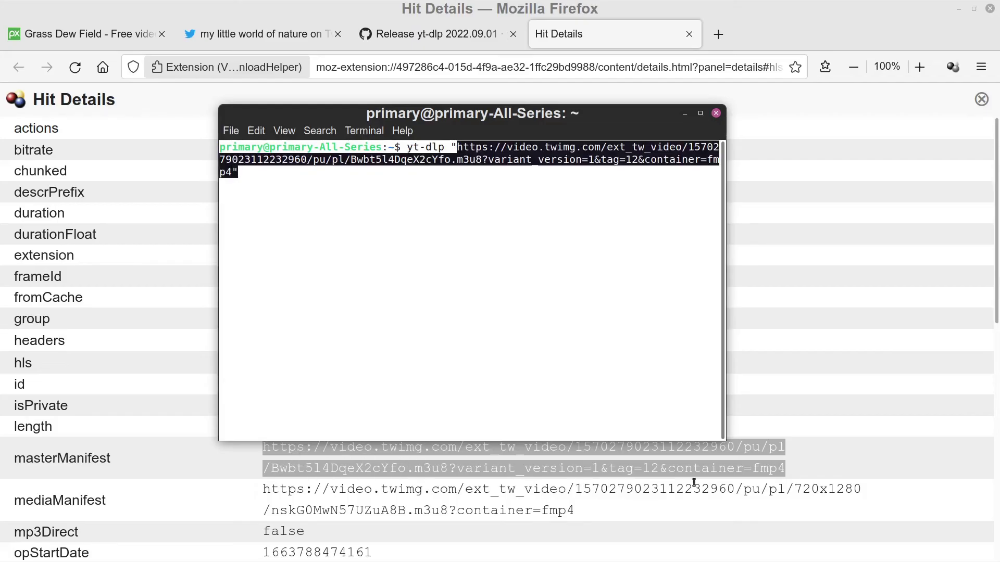
{"action": "double_click", "coordinate": [457, 148]}
{"action": "key", "text": "Return"}
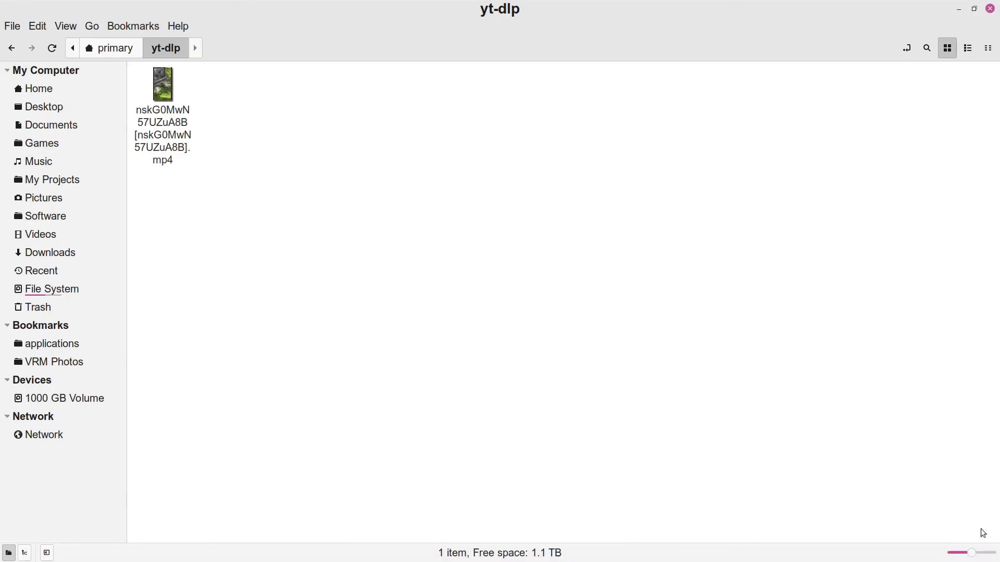
Enlarge Nemo's icon zoom to the maximum so the downloaded MP4 shows as a large deer thumbnail
{"action": "left_click_drag", "start_coordinate": [977, 555], "coordinate": [992, 553]}
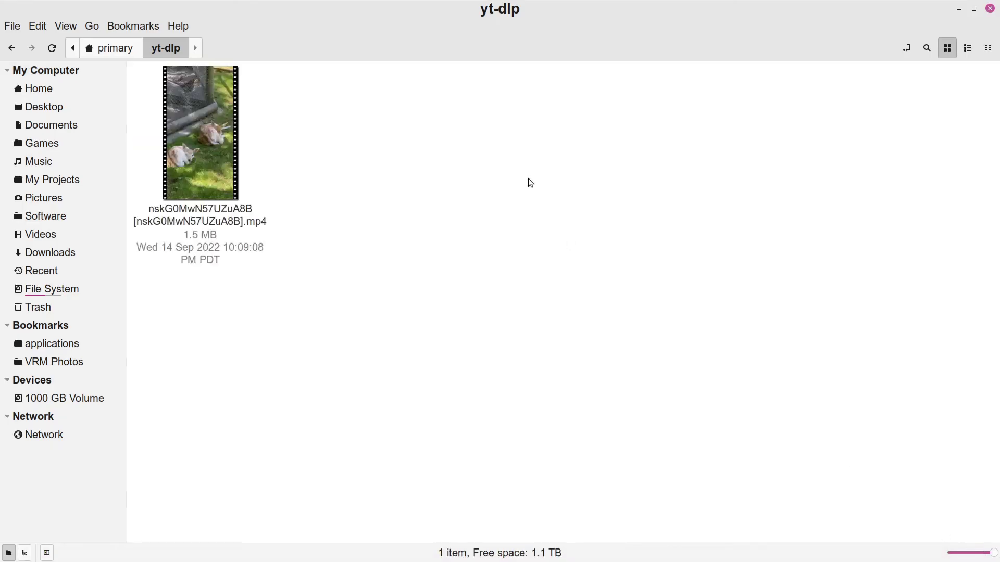